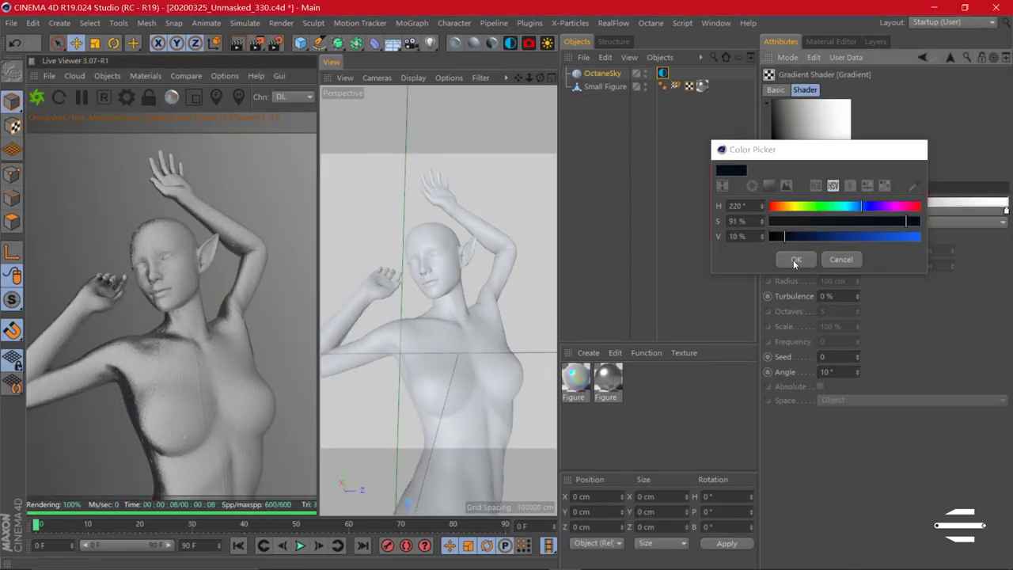
Confirm the dark blue sky gradient colour (H 220°, S 91%, V 10%).
{"action": "left_click", "coordinate": [797, 261]}
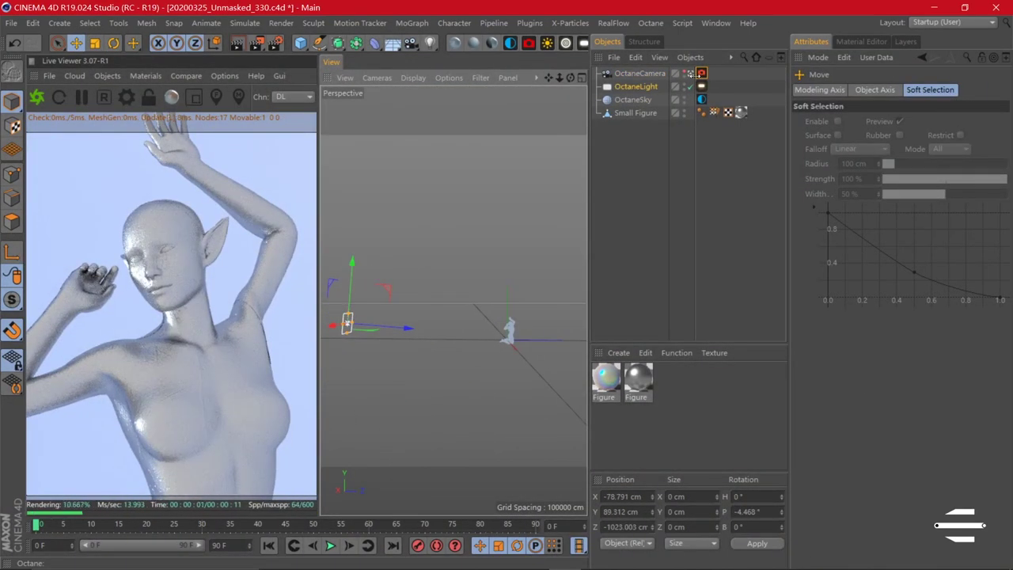
Tint the Octane light a soft pink.
{"action": "left_click", "coordinate": [701, 85]}
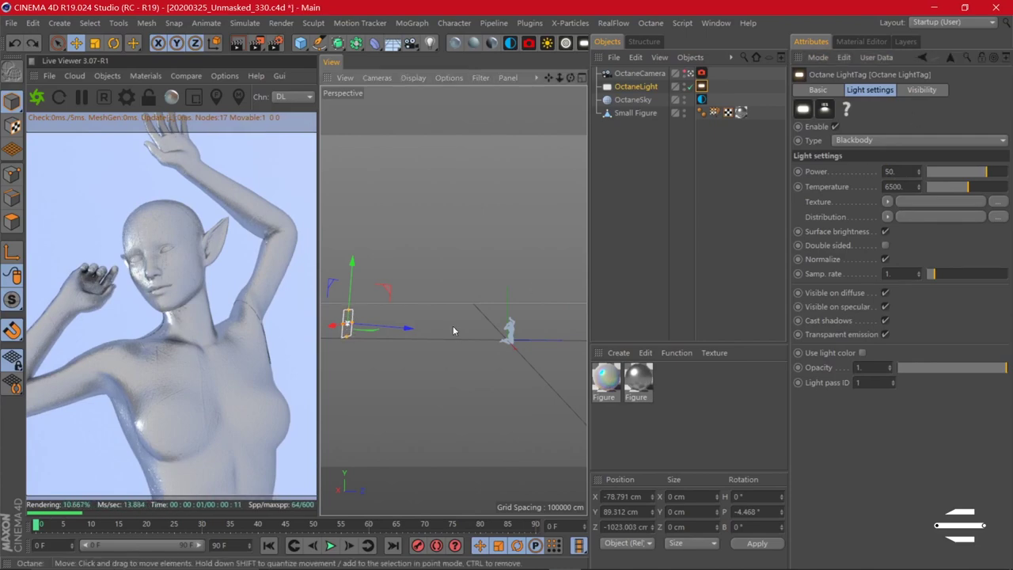
{"action": "left_click", "coordinate": [802, 385]}
{"action": "left_click_drag", "start_coordinate": [885, 144], "coordinate": [846, 146]}
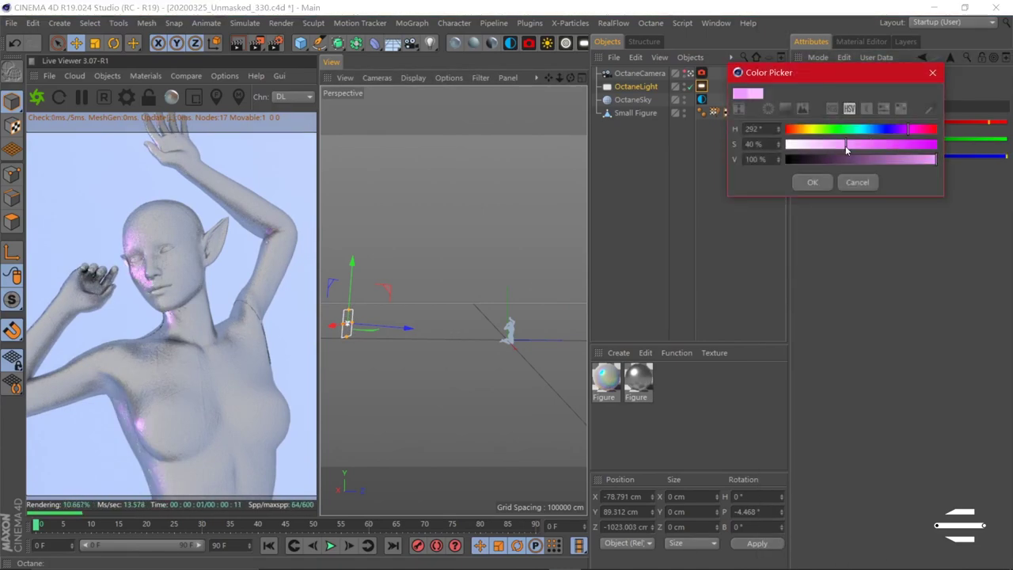
Set the sky gradient knot to cyan.
{"action": "left_click", "coordinate": [812, 182]}
{"action": "double_click", "coordinate": [850, 211]}
{"action": "left_click", "coordinate": [826, 256]}
{"action": "type", "text": "Lights"}
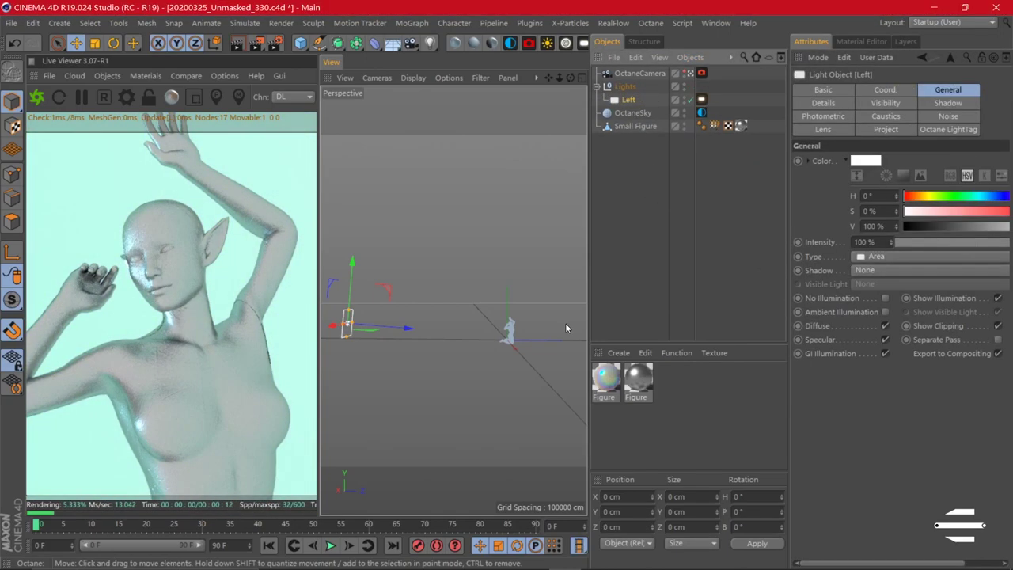
Duplicate the Left light as Top Left and add a Disc behind the figure.
{"action": "key", "text": "ctrl+c"}
{"action": "key", "text": "ctrl+v"}
{"action": "scroll", "coordinate": [460, 245], "scroll_direction": "up", "scroll_amount": 3}
{"action": "key", "text": "t"}
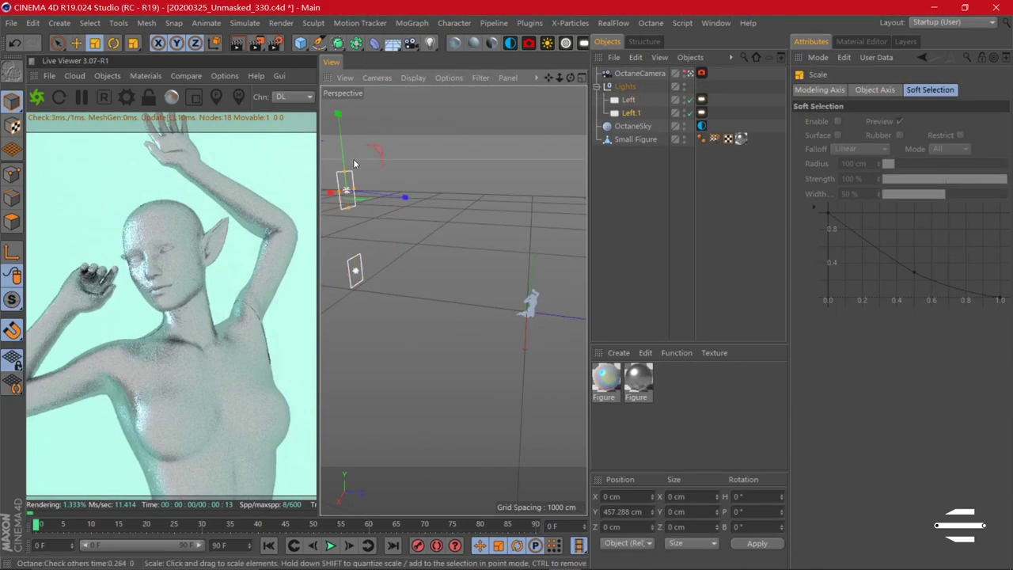
{"action": "left_click", "coordinate": [701, 113]}
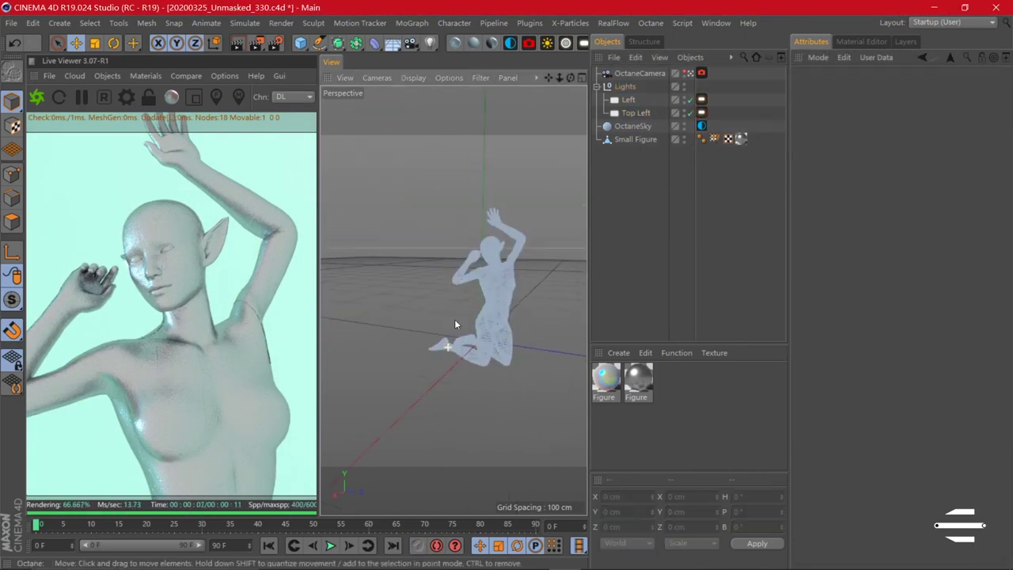
{"action": "left_click", "coordinate": [346, 83]}
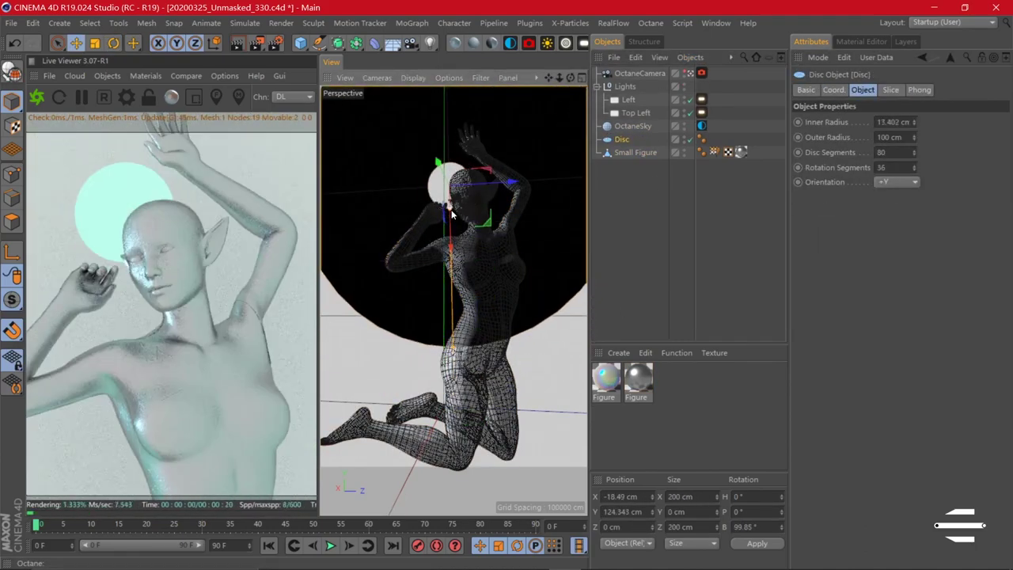
Nudge the disc slightly behind the figure's head.
{"action": "left_click_drag", "start_coordinate": [452, 214], "coordinate": [453, 216]}
{"action": "left_click", "coordinate": [702, 138]}
{"action": "left_click", "coordinate": [668, 366]}
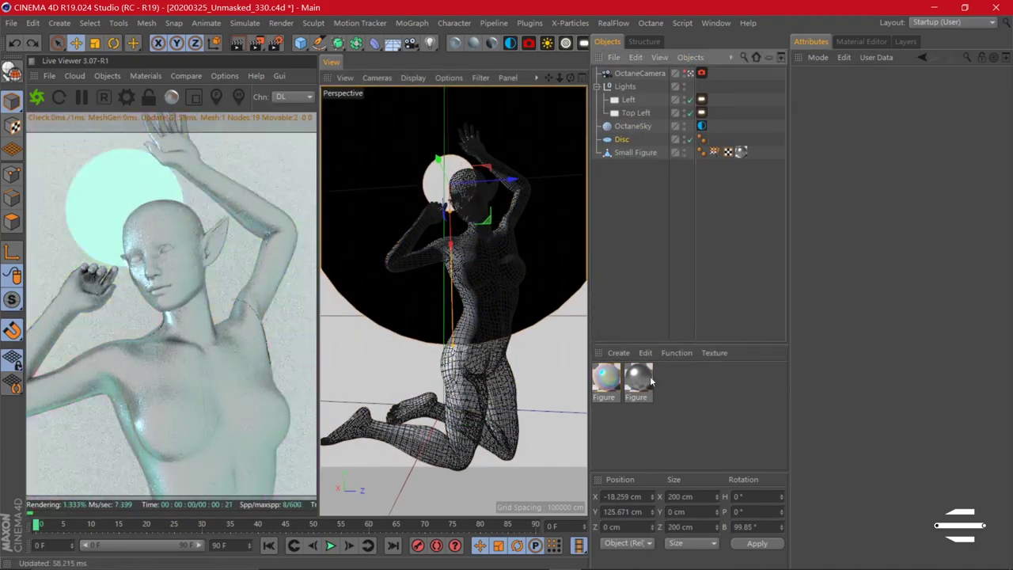
Create an OctGlossy material and add a Gradient node in its node graph.
{"action": "double_click", "coordinate": [668, 366]}
{"action": "double_click", "coordinate": [606, 378]}
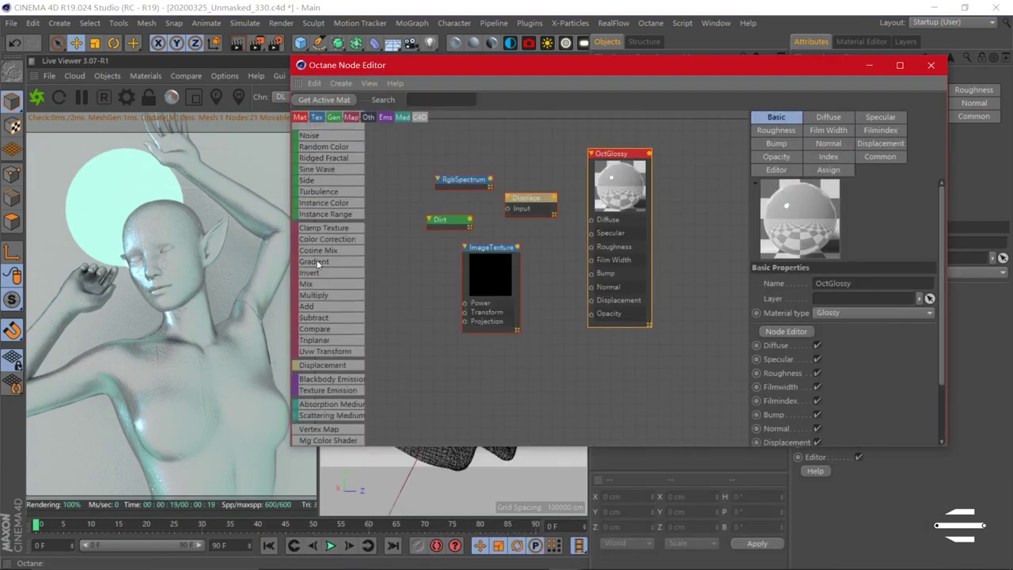
{"action": "left_click_drag", "start_coordinate": [317, 261], "coordinate": [420, 243]}
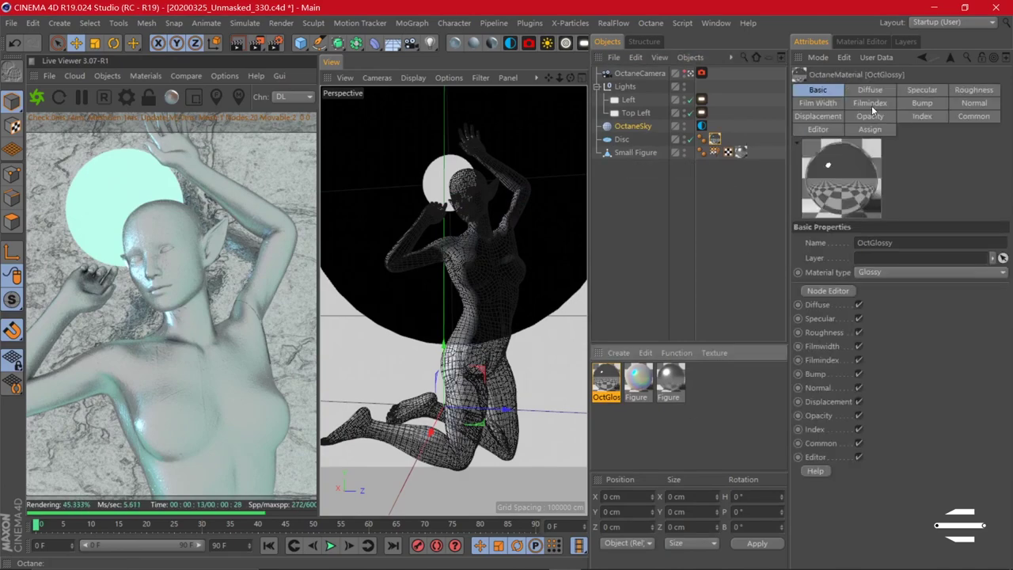
{"action": "left_click", "coordinate": [606, 380]}
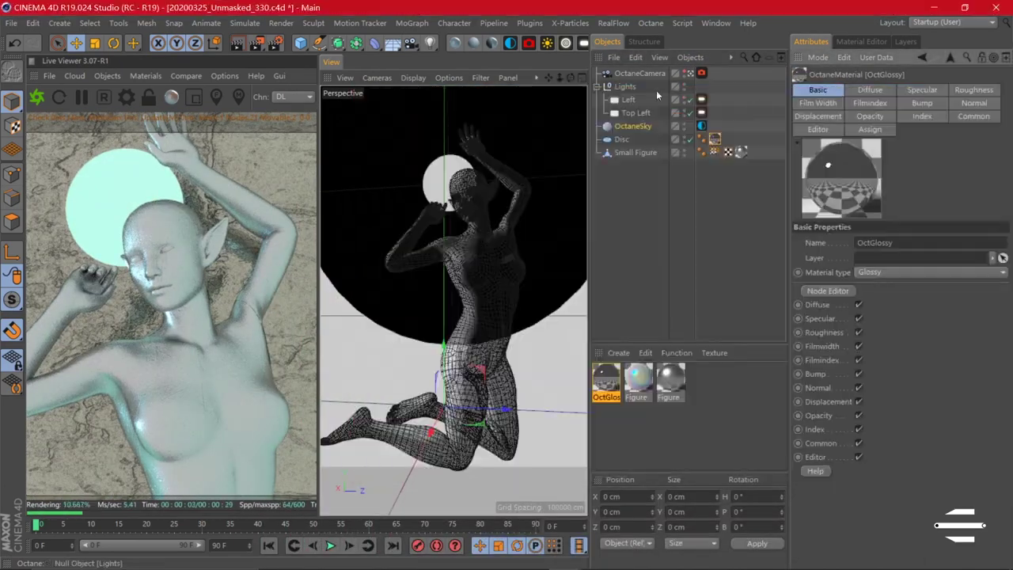
{"action": "left_click", "coordinate": [637, 152]}
Set the disc Displacer's shader to Hama Noise with 600% global scale and 4 cycles.
{"action": "left_click", "coordinate": [910, 89]}
{"action": "left_click", "coordinate": [838, 135]}
{"action": "left_click", "coordinate": [847, 315]}
{"action": "left_click", "coordinate": [859, 150]}
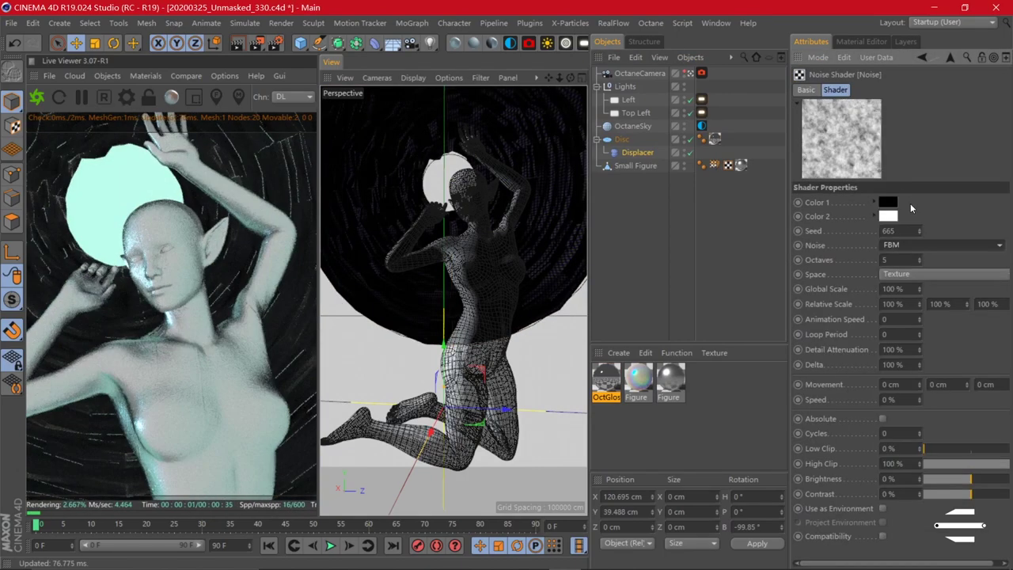
{"action": "left_click", "coordinate": [942, 245]}
{"action": "left_click", "coordinate": [910, 348]}
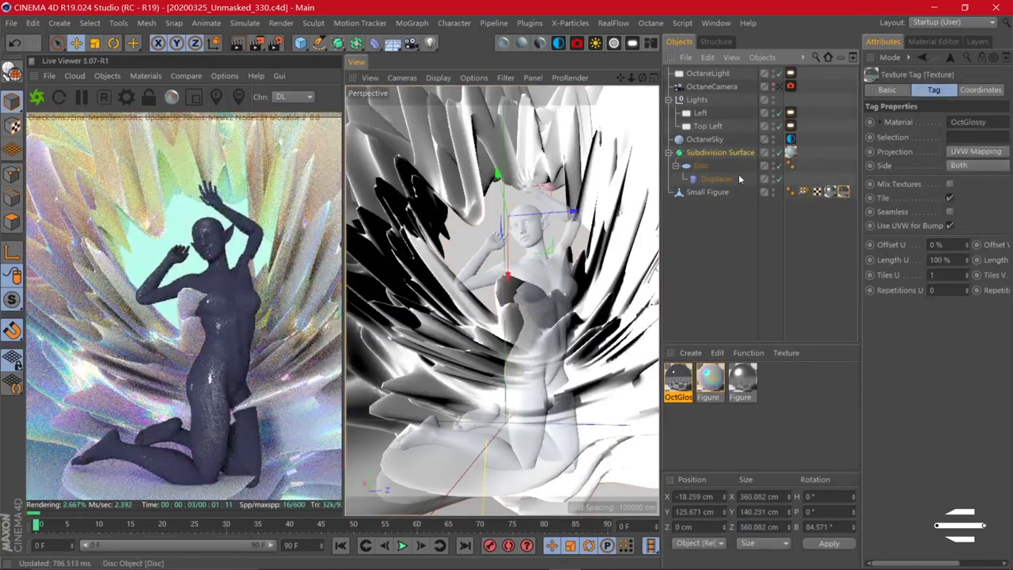
{"action": "left_click", "coordinate": [534, 296]}
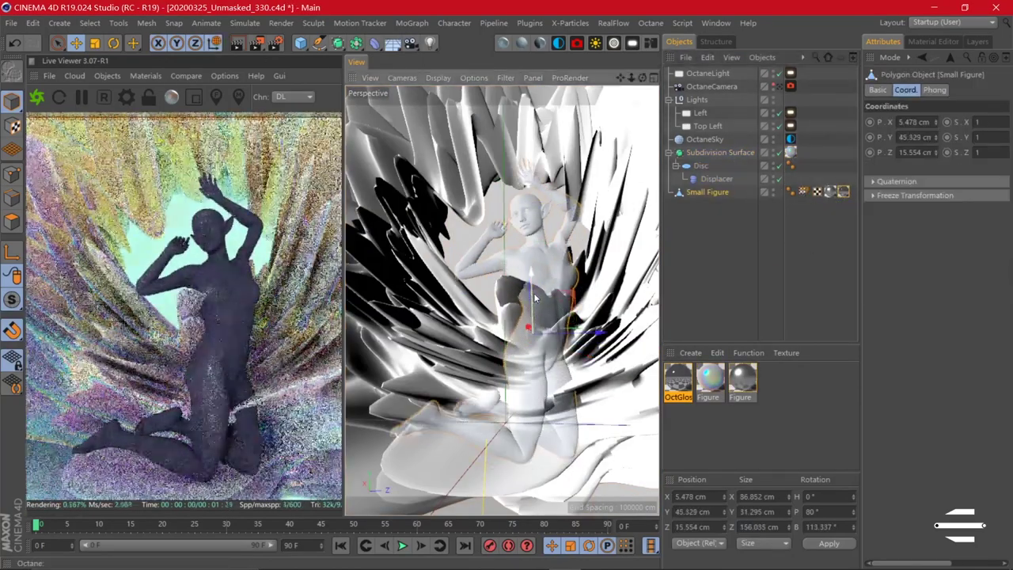
Rotate the Small Figure into place.
{"action": "left_click", "coordinate": [791, 153]}
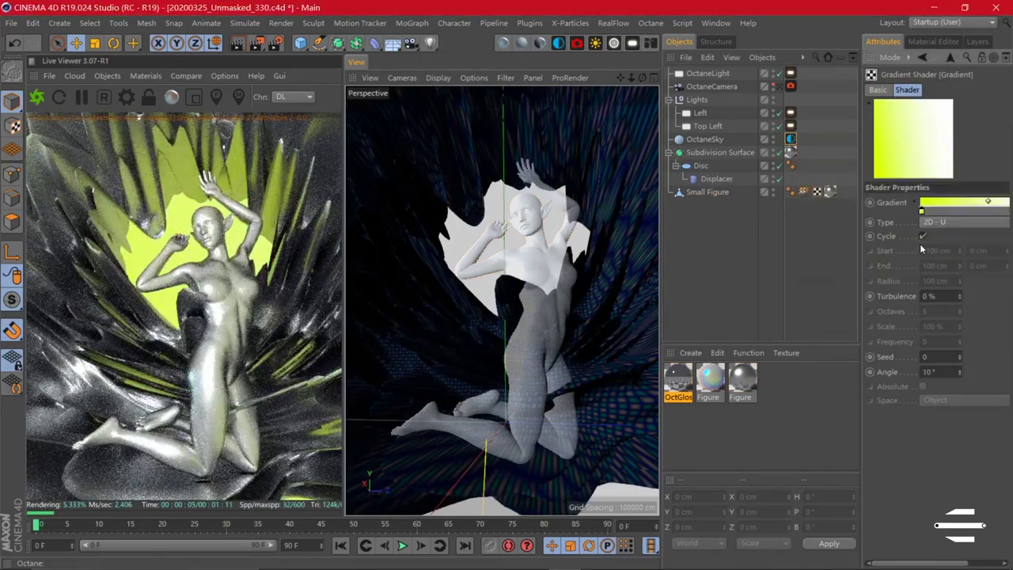
{"action": "left_click", "coordinate": [707, 192]}
{"action": "key", "text": "r"}
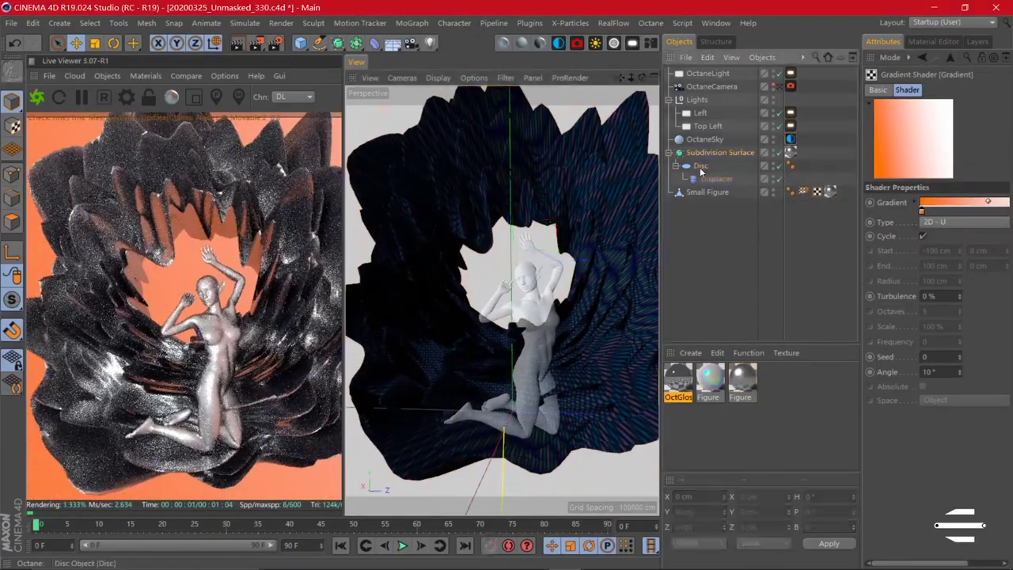
Try enlarging the subdivided petal disc, then undo the scaling.
{"action": "left_click", "coordinate": [700, 165]}
{"action": "left_click", "coordinate": [720, 152]}
{"action": "key", "text": "t"}
{"action": "left_click_drag", "start_coordinate": [594, 154], "coordinate": [516, 260]}
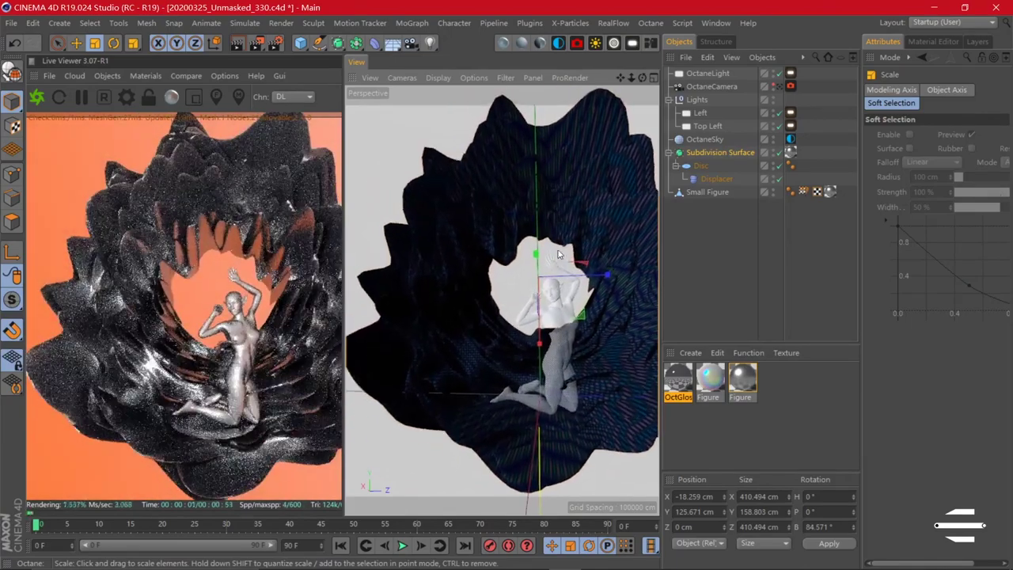
{"action": "key", "text": "ctrl+z"}
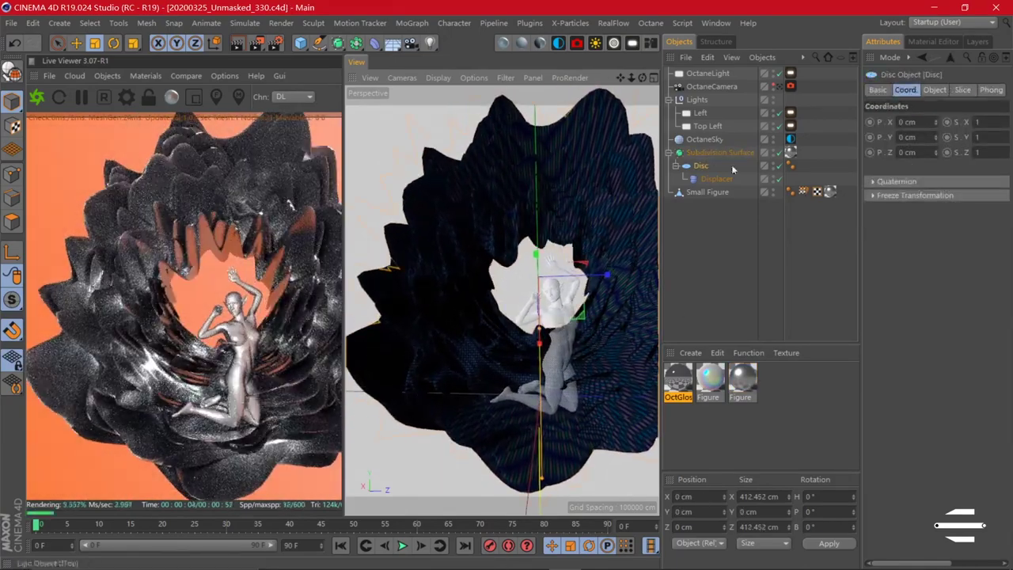
Check the sky environment and Top Left light settings, pulling the view back.
{"action": "left_click", "coordinate": [790, 138]}
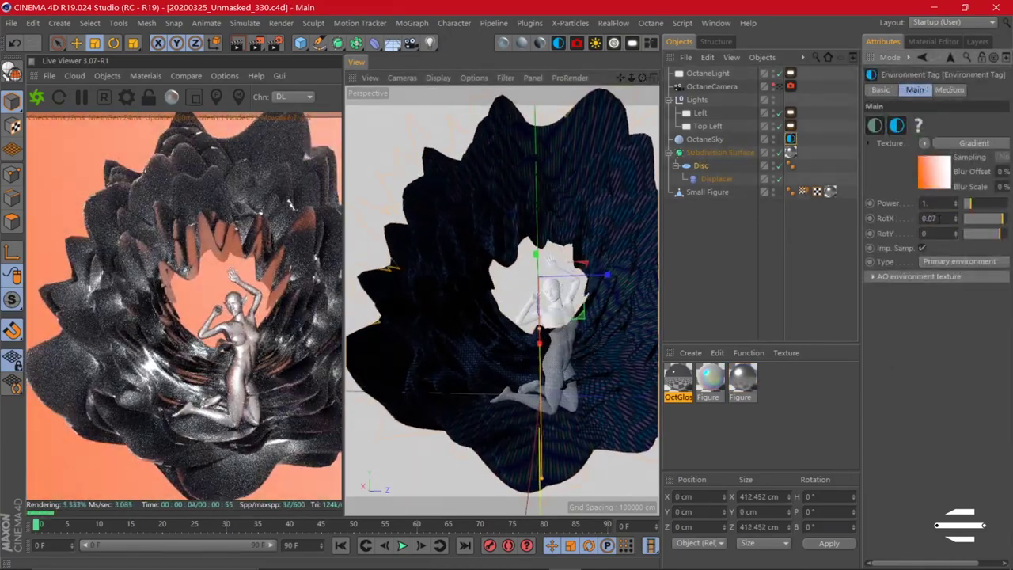
{"action": "left_click", "coordinate": [974, 143]}
{"action": "left_click", "coordinate": [721, 152]}
{"action": "left_click", "coordinate": [790, 125]}
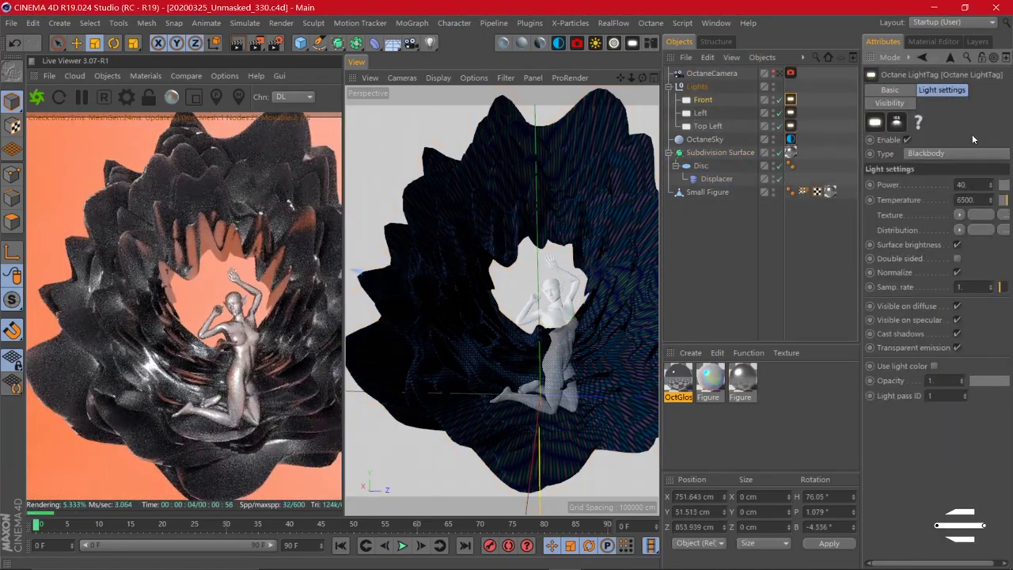
{"action": "scroll", "coordinate": [507, 301], "scroll_direction": "down", "scroll_amount": 5}
{"action": "mouse_move", "coordinate": [475, 317]}
{"action": "left_mouse_down", "text": "alt"}
{"action": "mouse_move", "coordinate": [394, 261]}
{"action": "mouse_move", "coordinate": [433, 281]}
{"action": "left_mouse_up", "text": "alt"}
Give the Front light a new colour.
{"action": "left_click", "coordinate": [790, 99]}
{"action": "left_click", "coordinate": [919, 163]}
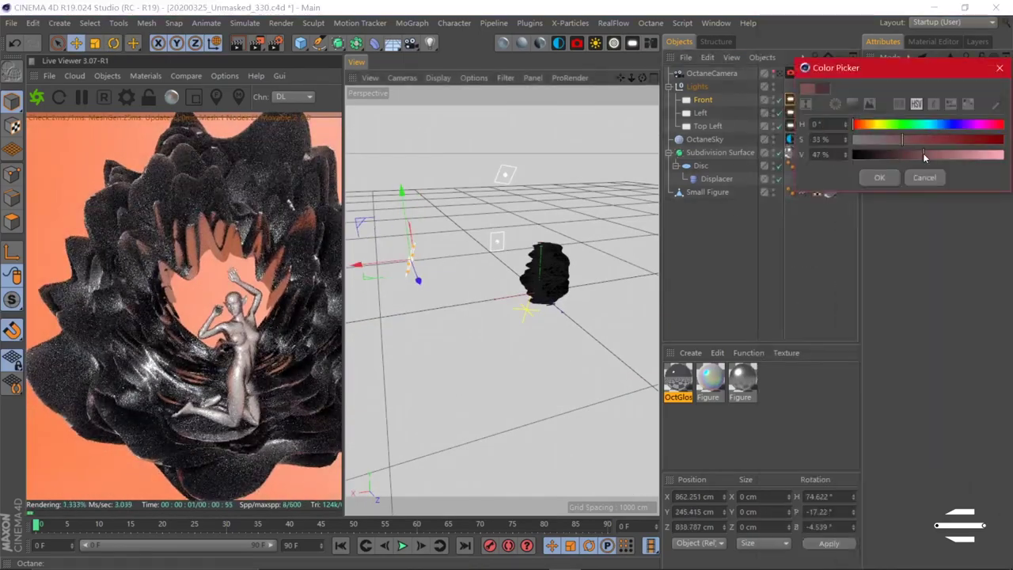
{"action": "left_click", "coordinate": [951, 198]}
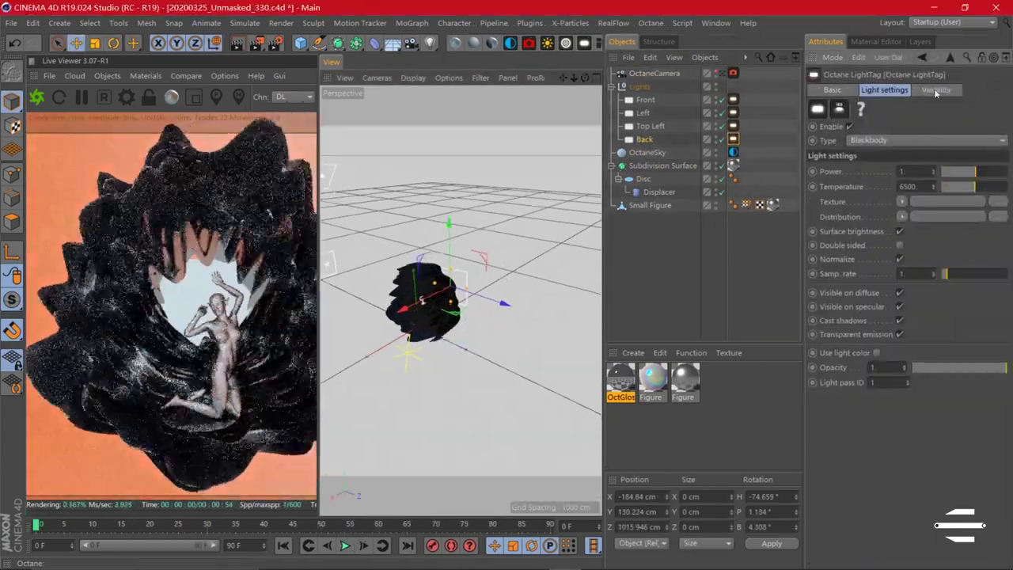
{"action": "left_click", "coordinate": [936, 90]}
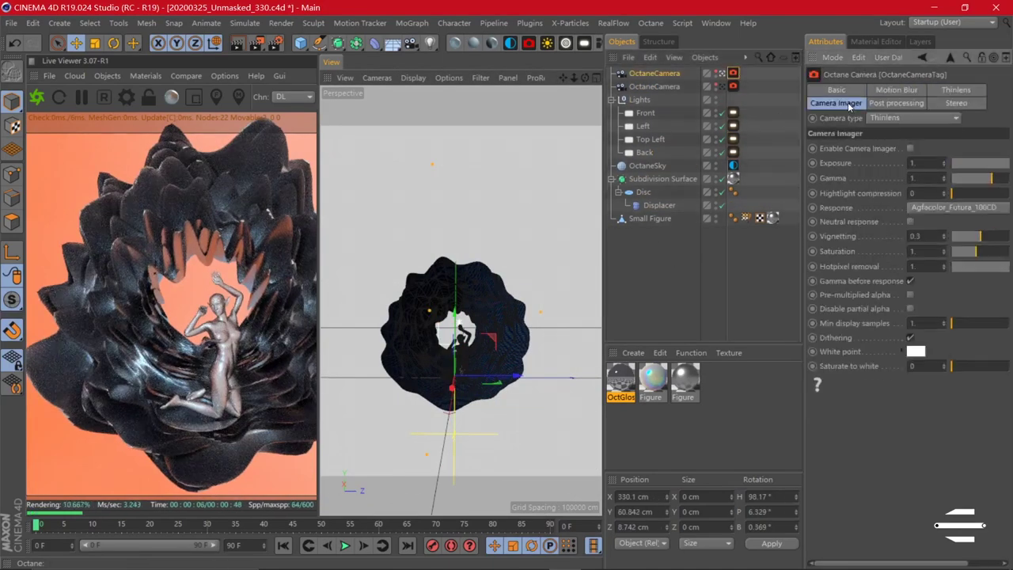
Select the second Octane camera and orbit it around the flower.
{"action": "left_click", "coordinate": [733, 165]}
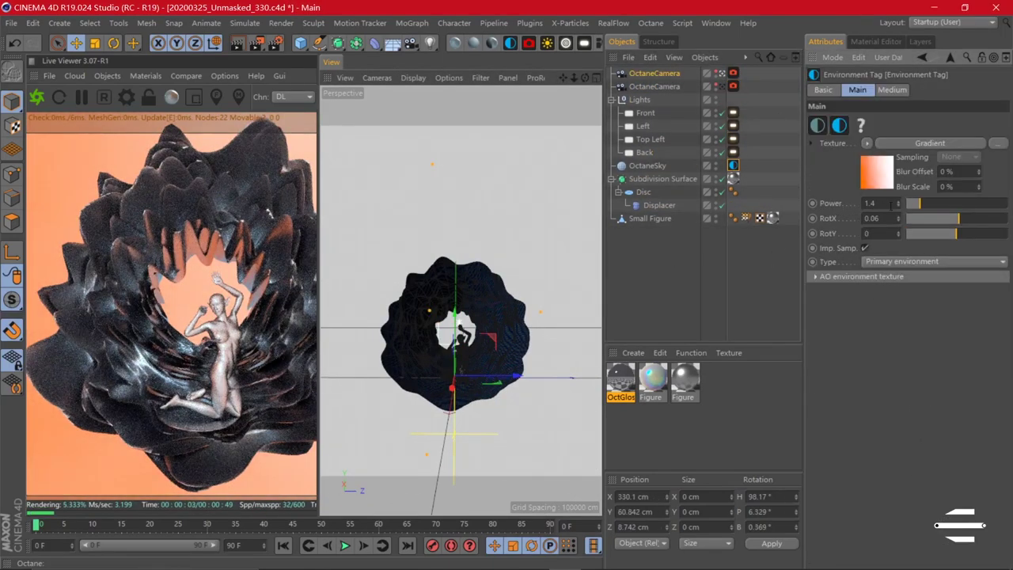
{"action": "left_click", "coordinate": [733, 126]}
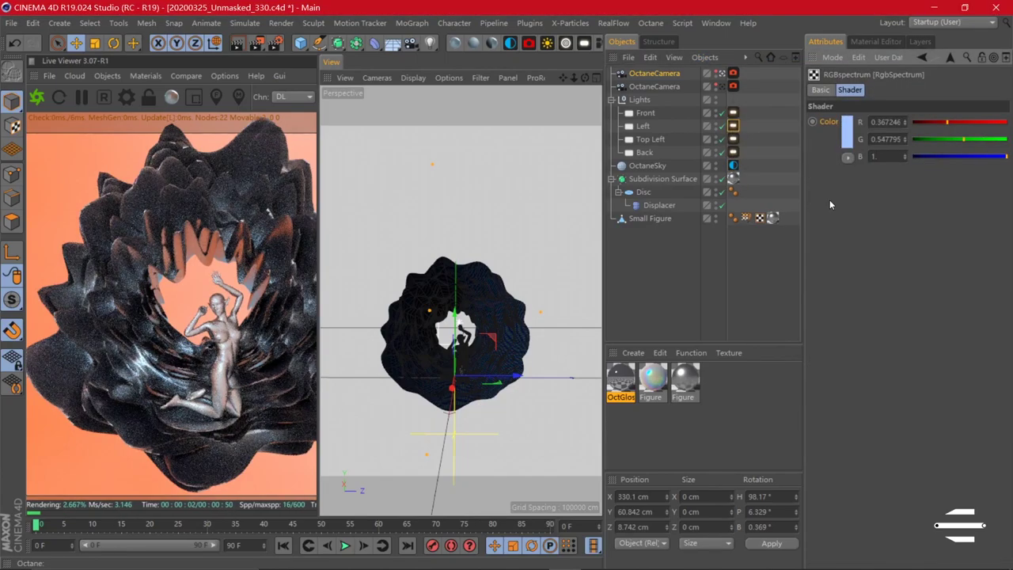
{"action": "left_click", "coordinate": [654, 86]}
{"action": "mouse_move", "coordinate": [459, 332]}
{"action": "left_mouse_down", "text": "alt"}
{"action": "mouse_move", "coordinate": [474, 285]}
{"action": "mouse_move", "coordinate": [522, 269]}
{"action": "left_mouse_up", "text": "alt"}
Apply the 25 mm Wide Angle focal length preset and reframe the figure.
{"action": "left_click", "coordinate": [840, 103]}
{"action": "left_click", "coordinate": [908, 90]}
{"action": "left_click", "coordinate": [841, 103]}
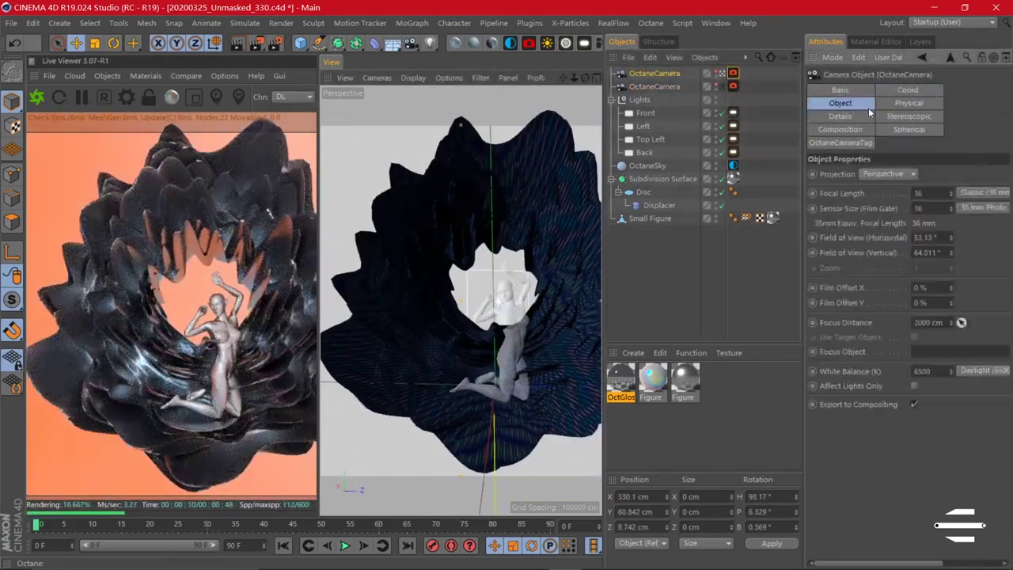
{"action": "left_click", "coordinate": [969, 240]}
{"action": "left_click_drag", "start_coordinate": [573, 79], "coordinate": [573, 79]}
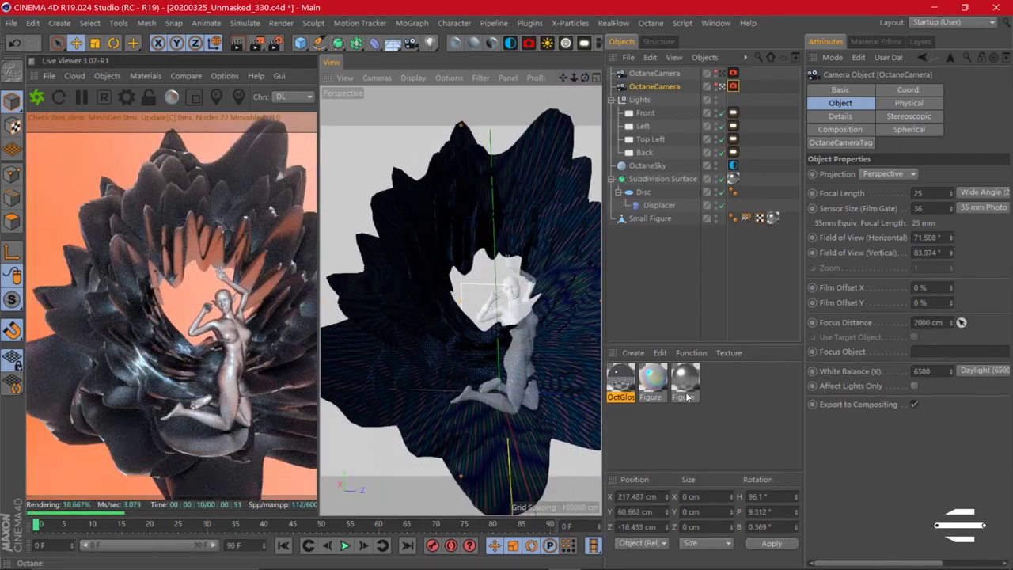
{"action": "left_click", "coordinate": [733, 179]}
Group the flower geometry under a null named Flower.
{"action": "key", "text": "alt+g"}
{"action": "double_click", "coordinate": [643, 179]}
{"action": "type", "text": "Flower"}
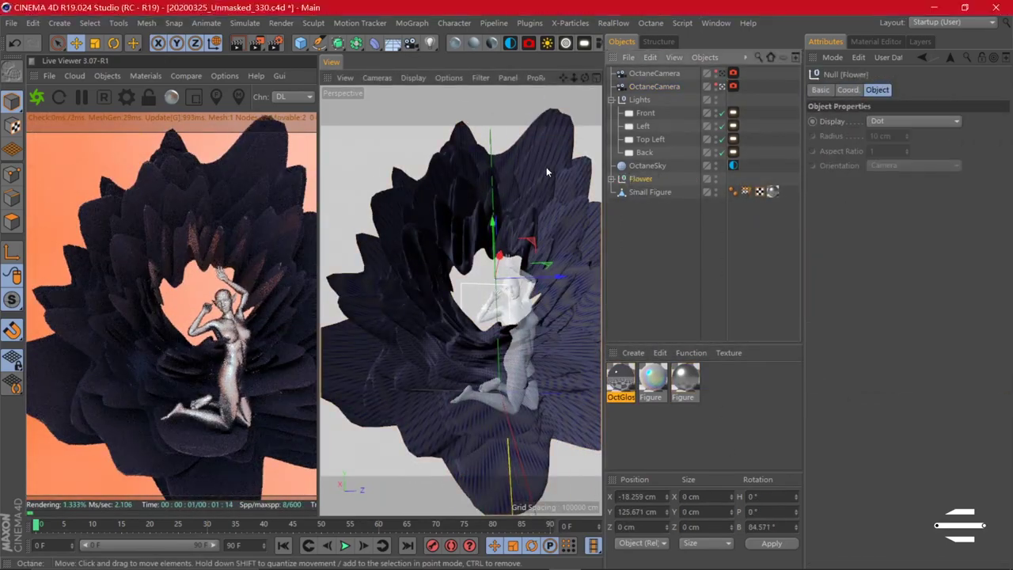
Inspect the flower material's ImageTexture, Dirt, roughness and Displace nodes.
{"action": "double_click", "coordinate": [734, 194]}
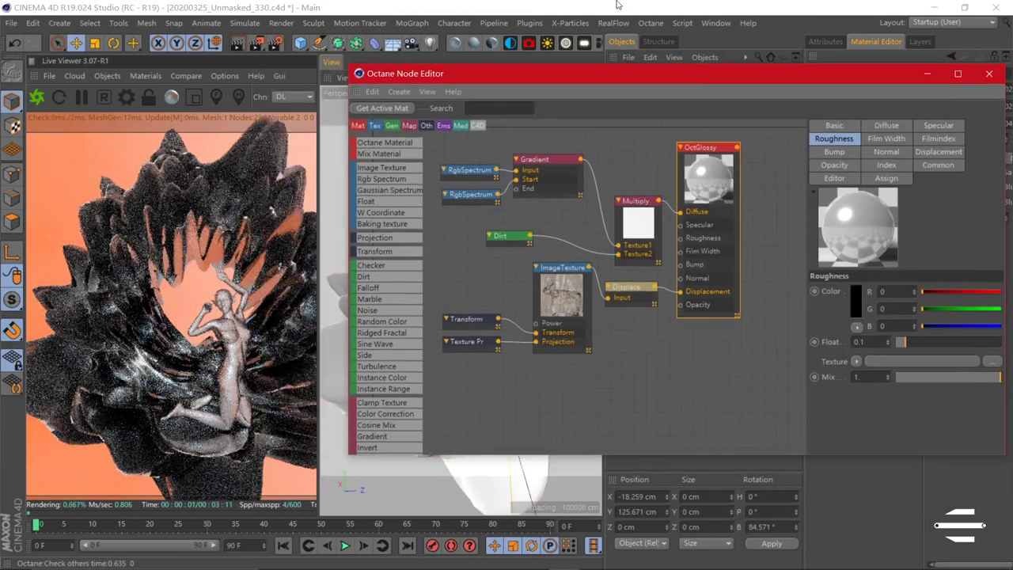
{"action": "mouse_move", "coordinate": [390, 105]}
{"action": "left_mouse_down"}
{"action": "mouse_move", "coordinate": [519, 73]}
{"action": "mouse_move", "coordinate": [494, 98]}
{"action": "left_mouse_up"}
{"action": "left_click", "coordinate": [599, 317]}
{"action": "left_click", "coordinate": [542, 258]}
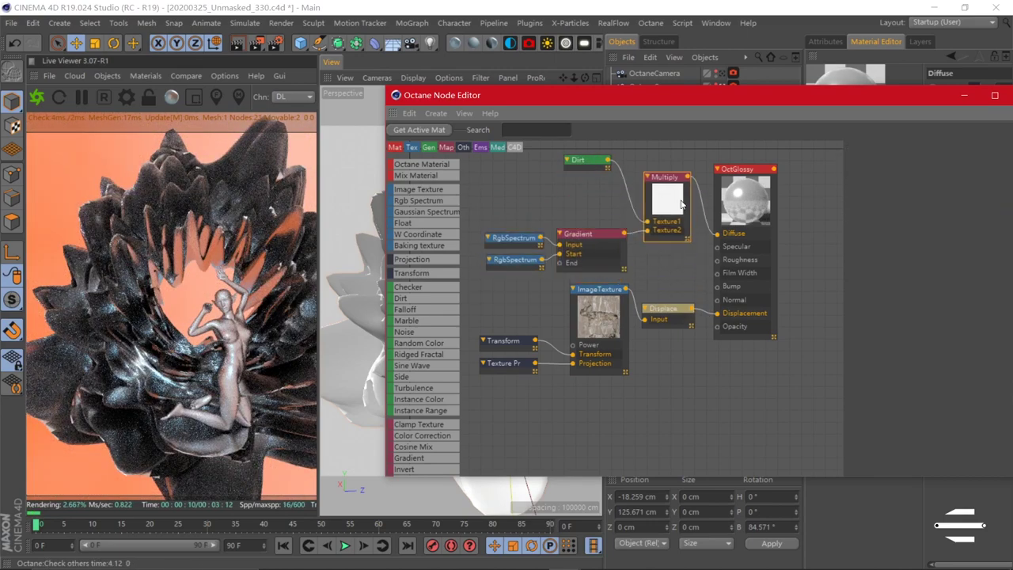
{"action": "left_click", "coordinate": [690, 184]}
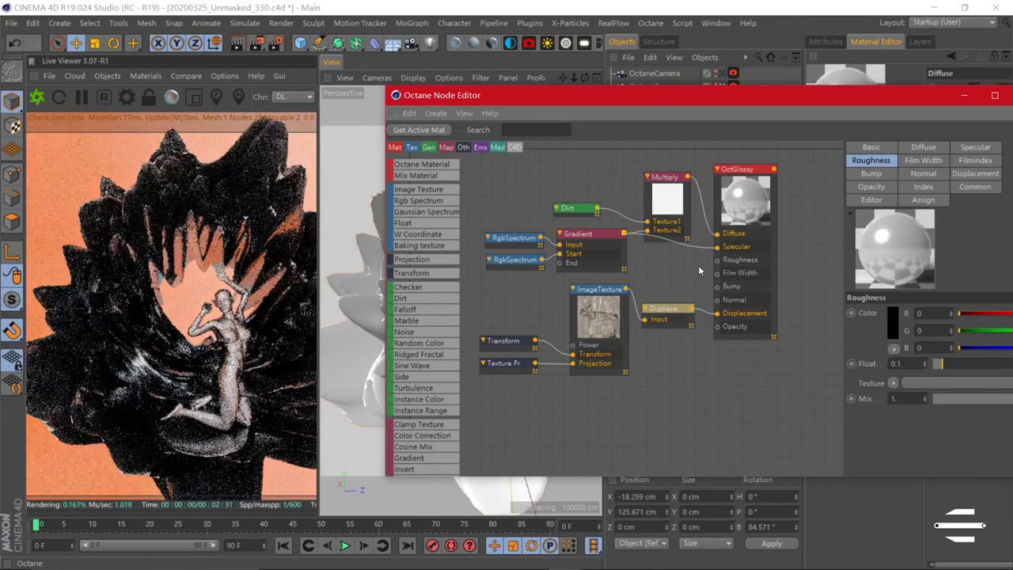
{"action": "left_click", "coordinate": [666, 308]}
Rearrange the flower material's nodes and close the node editor.
{"action": "left_click_drag", "start_coordinate": [705, 95], "coordinate": [677, 92]}
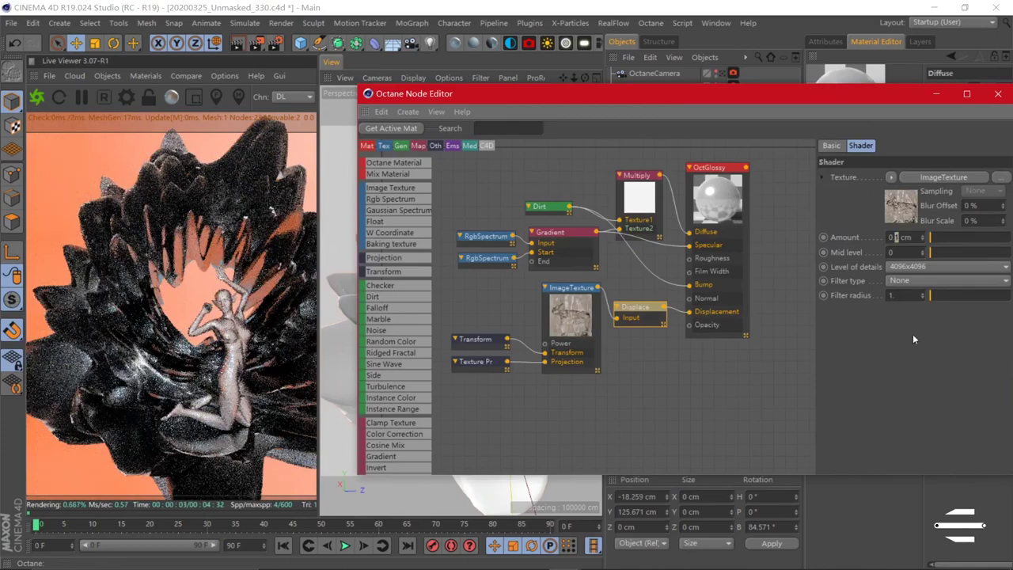
{"action": "left_click_drag", "start_coordinate": [547, 93], "coordinate": [565, 92]}
{"action": "left_click_drag", "start_coordinate": [585, 202], "coordinate": [570, 184]}
{"action": "left_click_drag", "start_coordinate": [474, 93], "coordinate": [308, 72]}
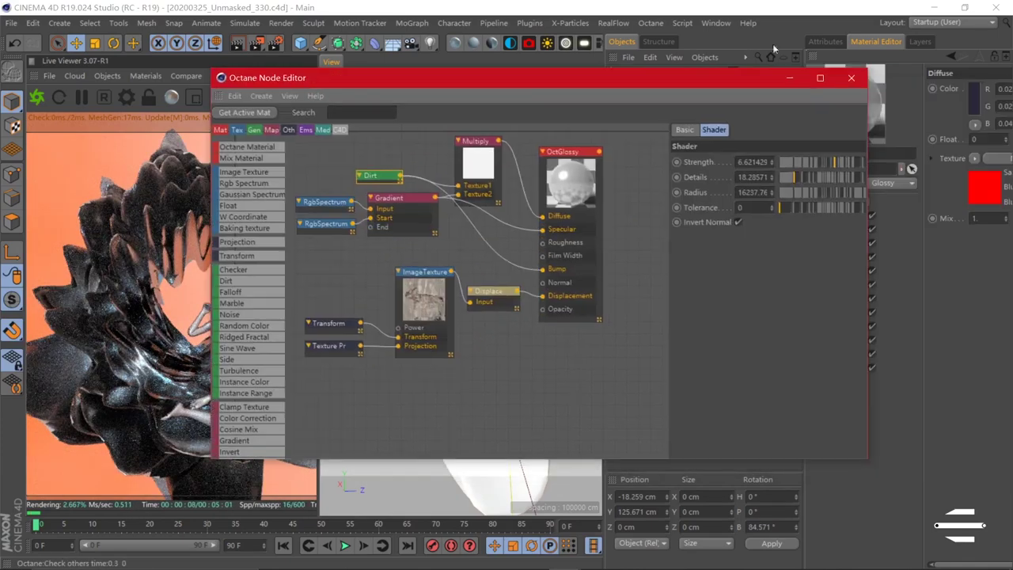
{"action": "left_click", "coordinate": [861, 74]}
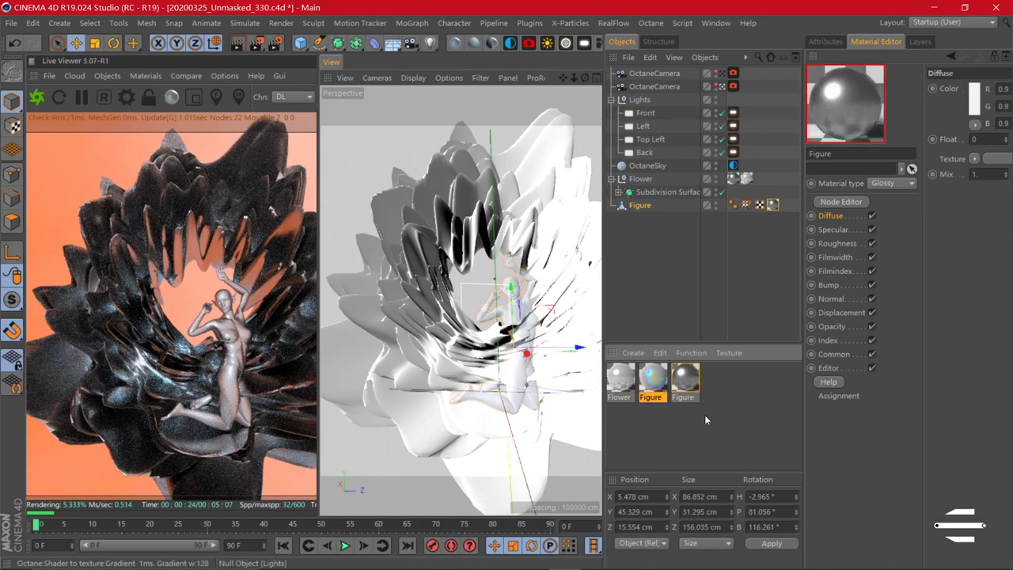
{"action": "left_click", "coordinate": [645, 152]}
Move the Back light along X to its new position.
{"action": "key", "text": "o"}
{"action": "left_click_drag", "start_coordinate": [458, 341], "coordinate": [503, 345]}
{"action": "left_click_drag", "start_coordinate": [480, 386], "coordinate": [443, 380]}
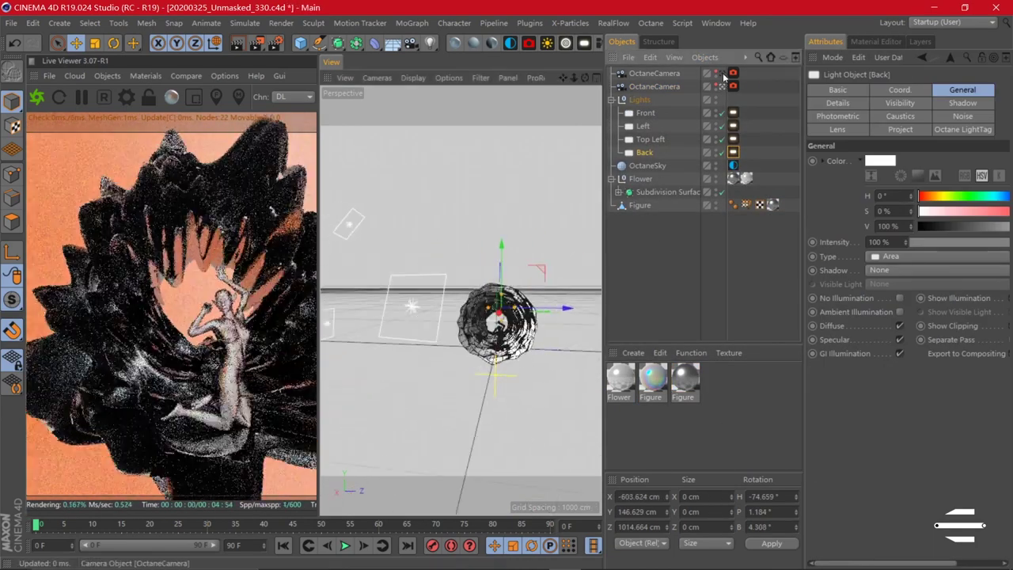
Look through the Octane camera and add a new Octane light named Top.
{"action": "left_click", "coordinate": [717, 86]}
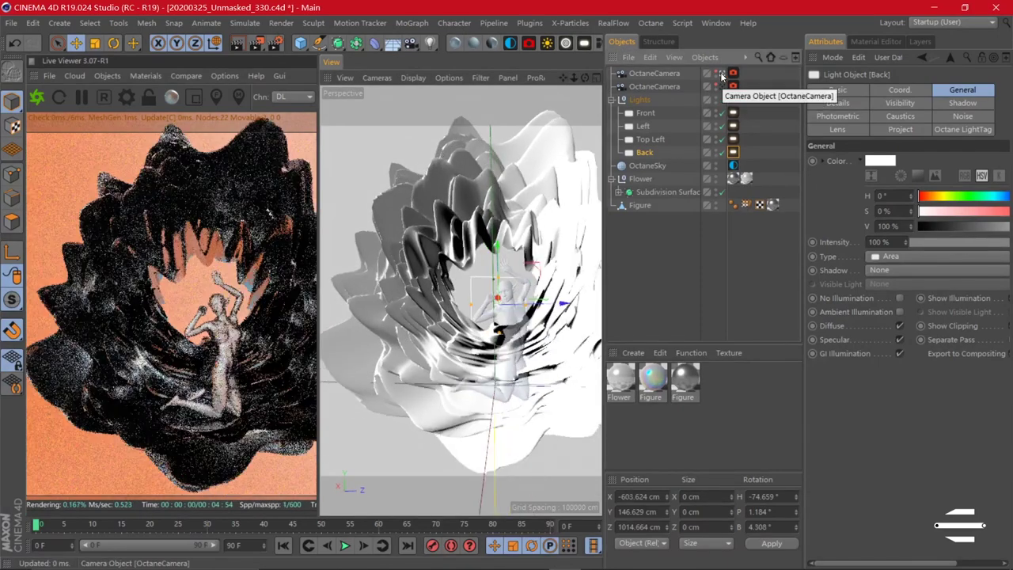
{"action": "right_click", "coordinate": [322, 503]}
{"action": "left_click", "coordinate": [322, 503]}
{"action": "left_click", "coordinate": [678, 78]}
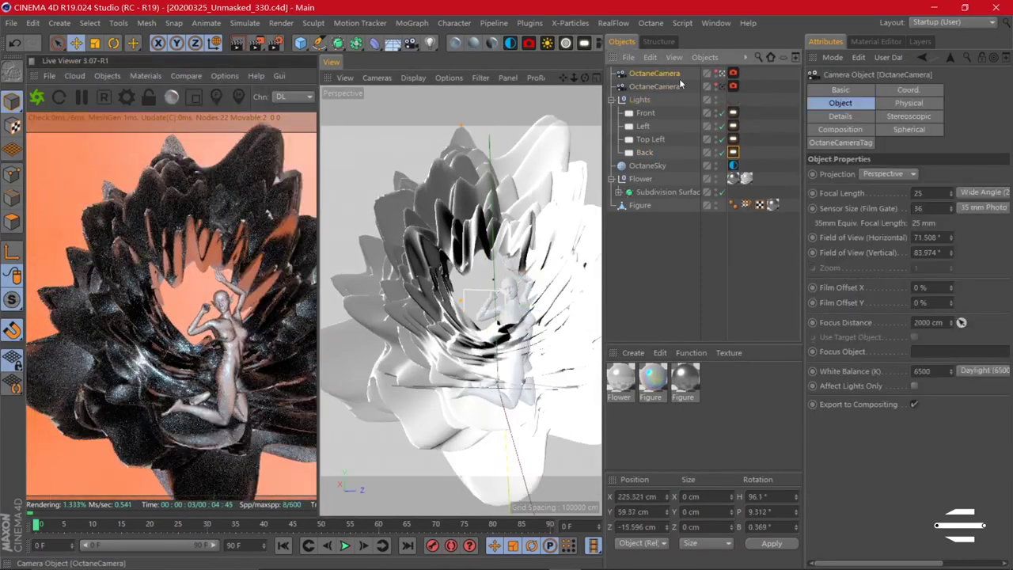
{"action": "key", "text": "r"}
{"action": "key", "text": "e"}
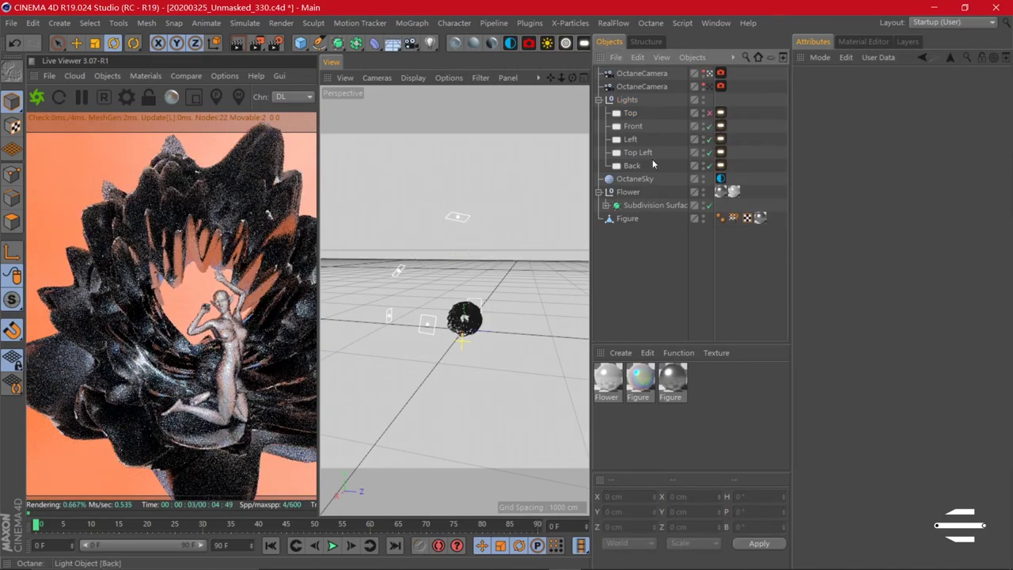
{"action": "left_click", "coordinate": [721, 165]}
Make the Figure material purple and add a Dirt node with about 54.6 cm radius.
{"action": "double_click", "coordinate": [672, 378]}
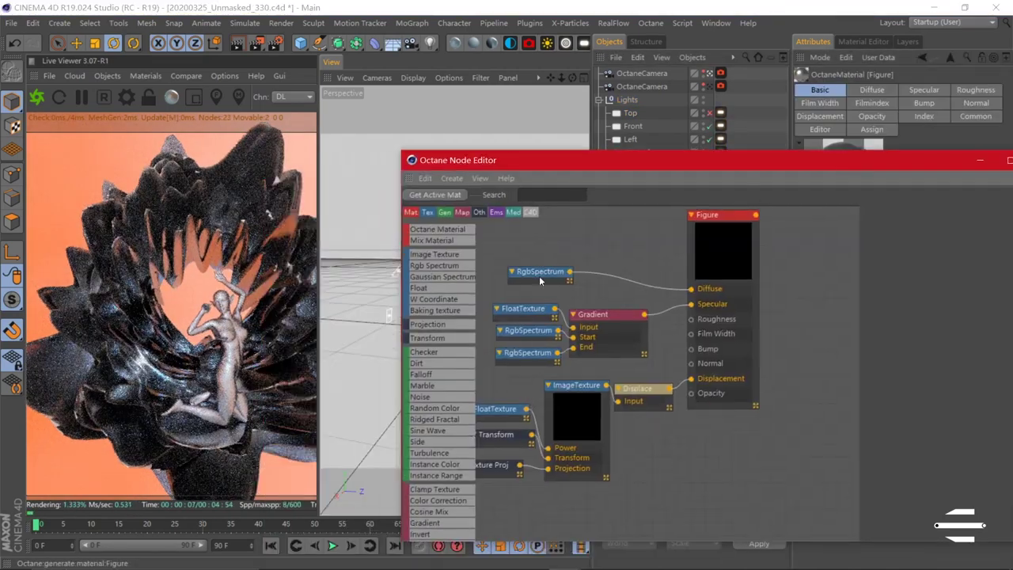
{"action": "left_click", "coordinate": [901, 252]}
{"action": "left_click", "coordinate": [863, 312]}
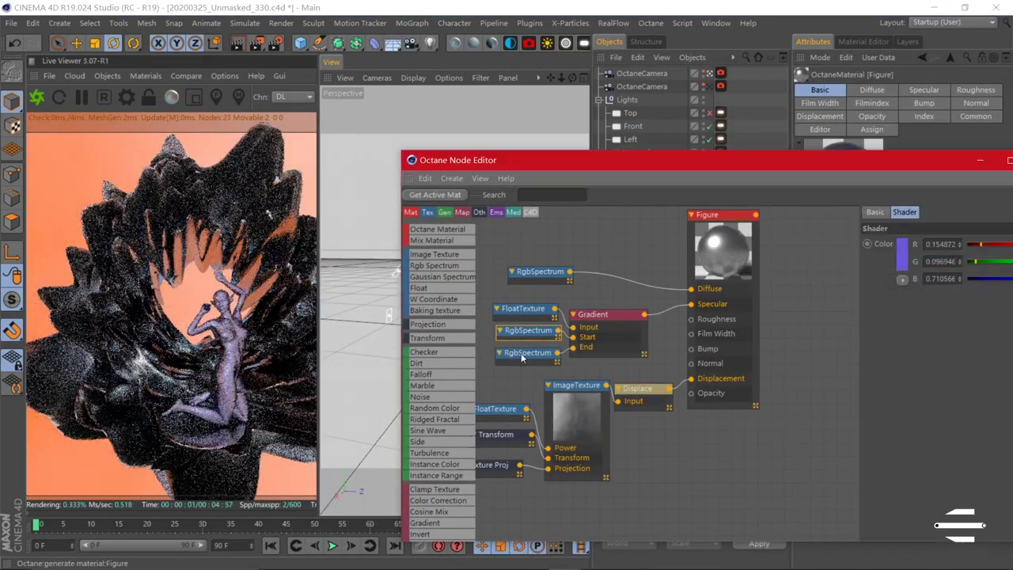
{"action": "left_click", "coordinate": [504, 295]}
{"action": "left_click_drag", "start_coordinate": [889, 164], "coordinate": [852, 160]}
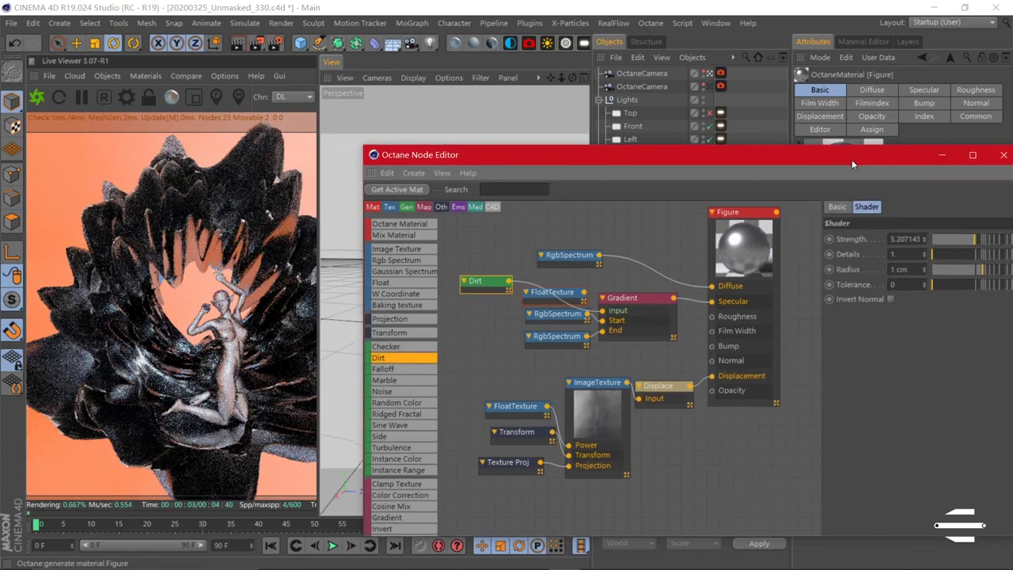
{"action": "left_click_drag", "start_coordinate": [954, 270], "coordinate": [1004, 270]}
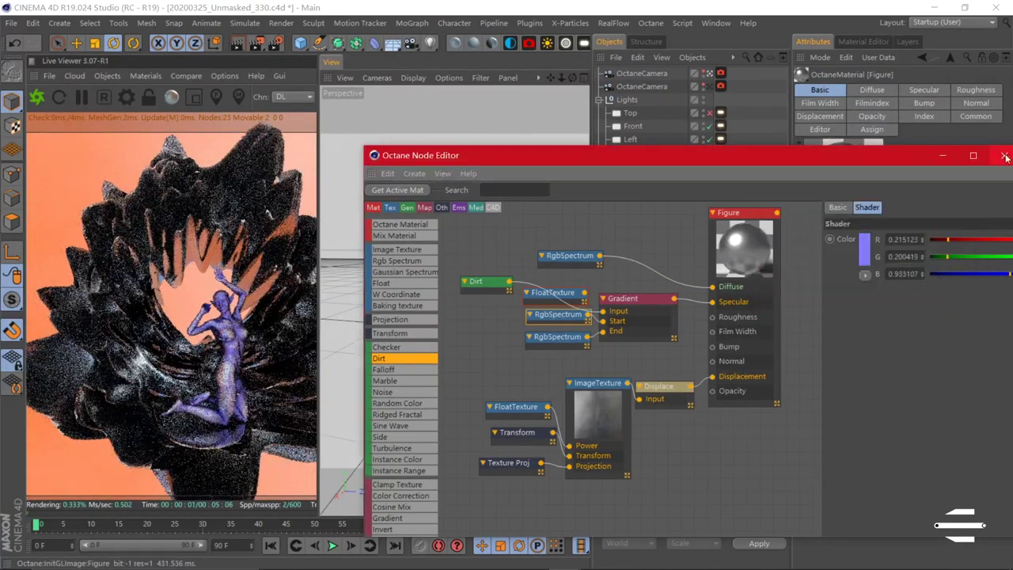
Check the upper and lower RgbSpectrum colours, then close the node editor.
{"action": "left_click", "coordinate": [1005, 156]}
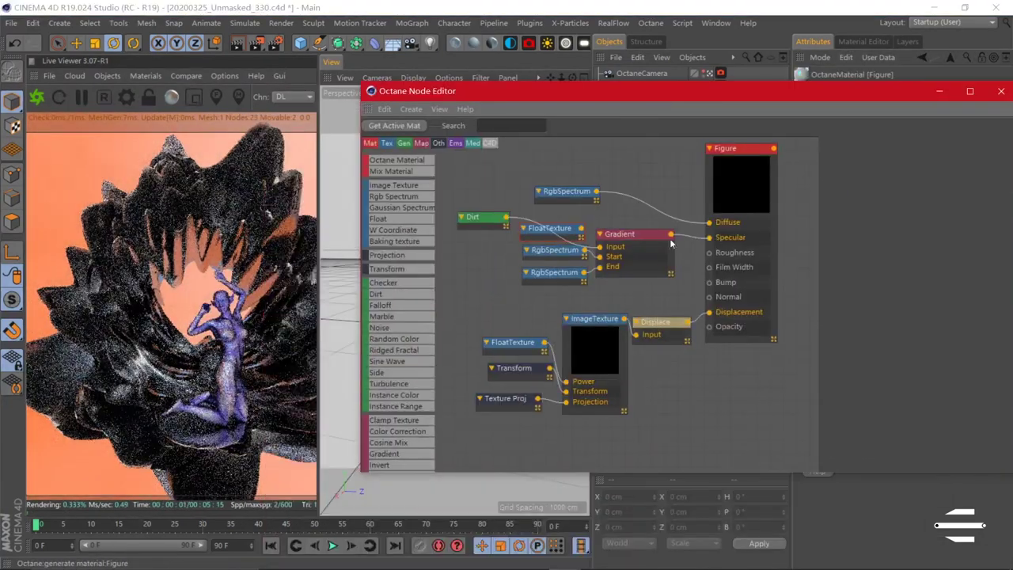
{"action": "left_click", "coordinate": [554, 250]}
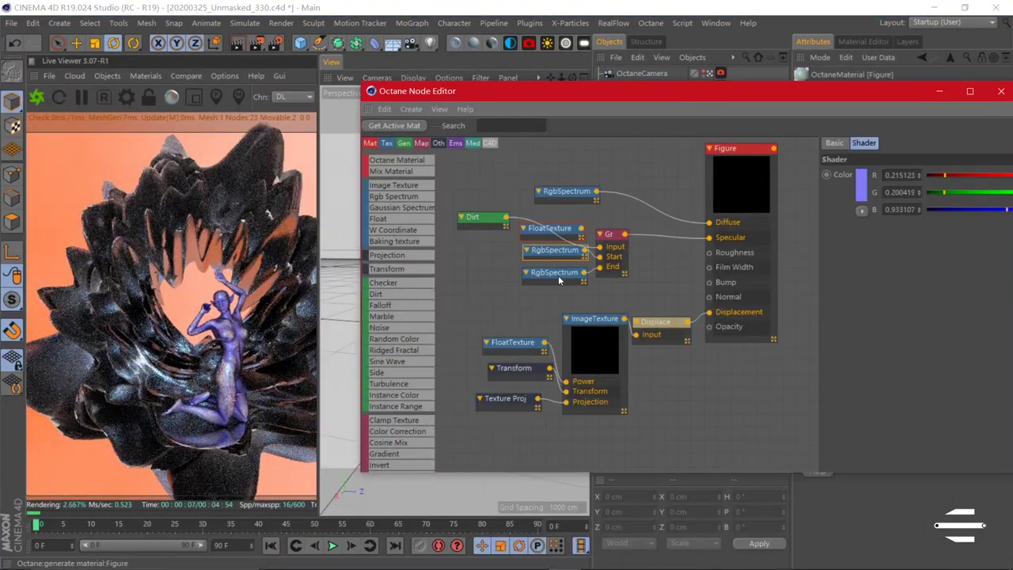
{"action": "left_click", "coordinate": [562, 275]}
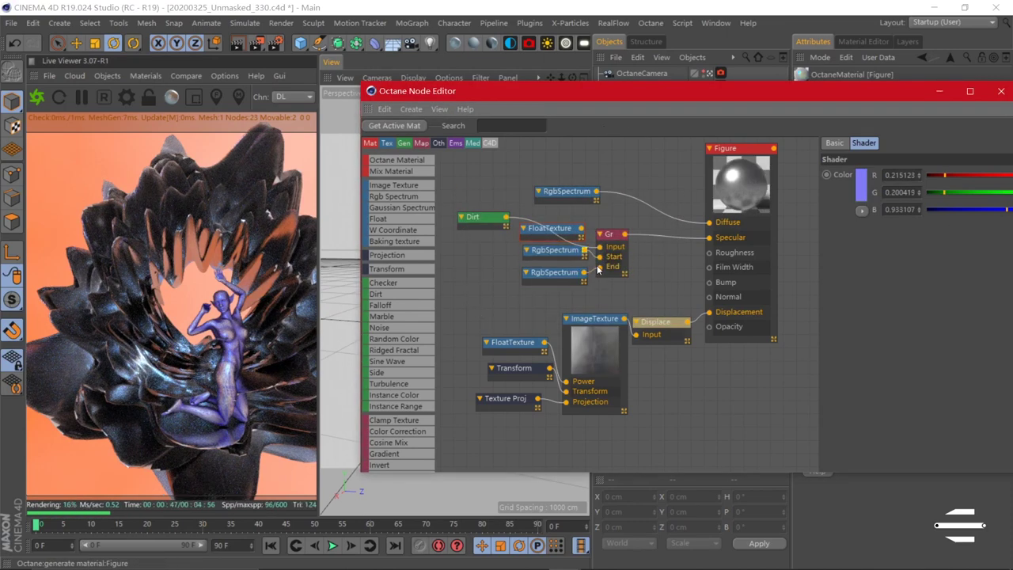
{"action": "left_click", "coordinate": [1001, 94]}
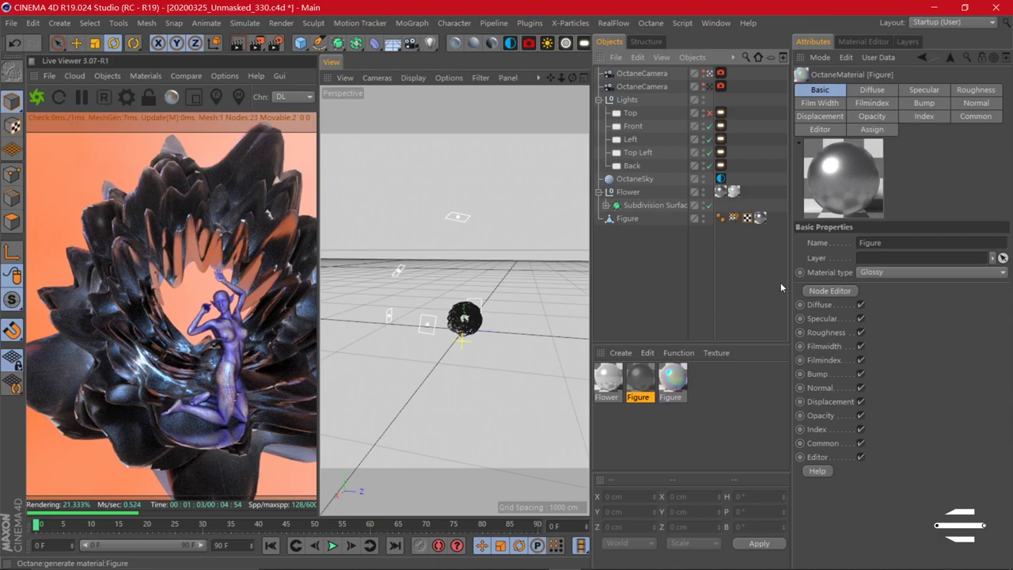
Disable the flower's Subdivision Surface and tidy the Figure material's spectrum and Dirt nodes.
{"action": "double_click", "coordinate": [719, 218]}
{"action": "left_click", "coordinate": [710, 205]}
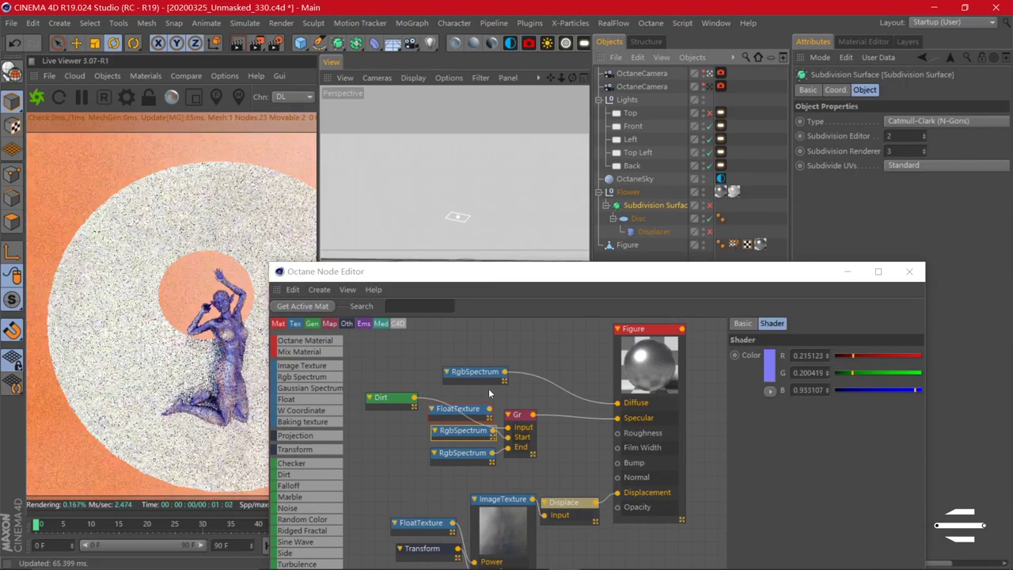
{"action": "left_click_drag", "start_coordinate": [625, 275], "coordinate": [693, 95]}
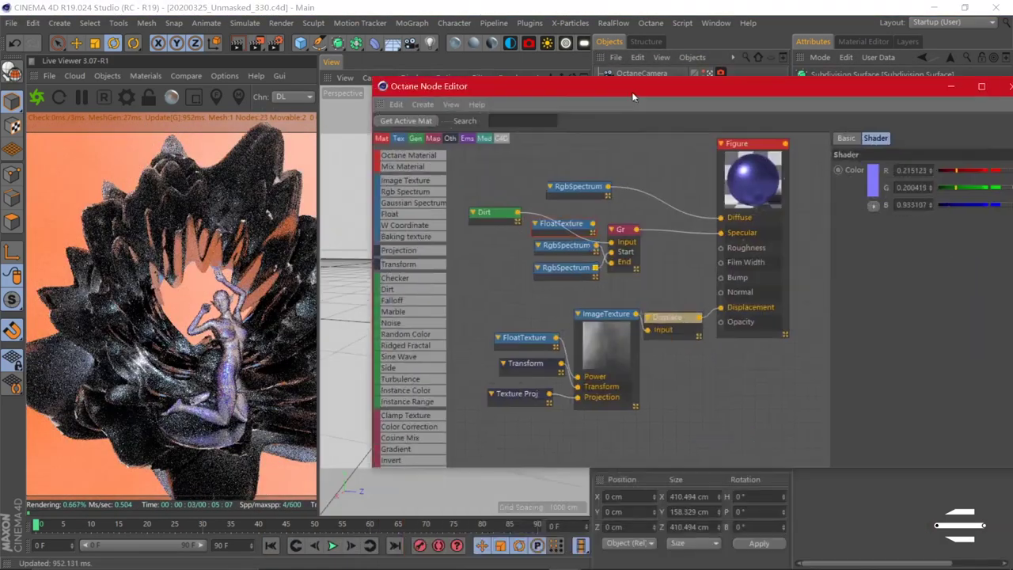
{"action": "left_click", "coordinate": [979, 93]}
{"action": "double_click", "coordinate": [640, 373]}
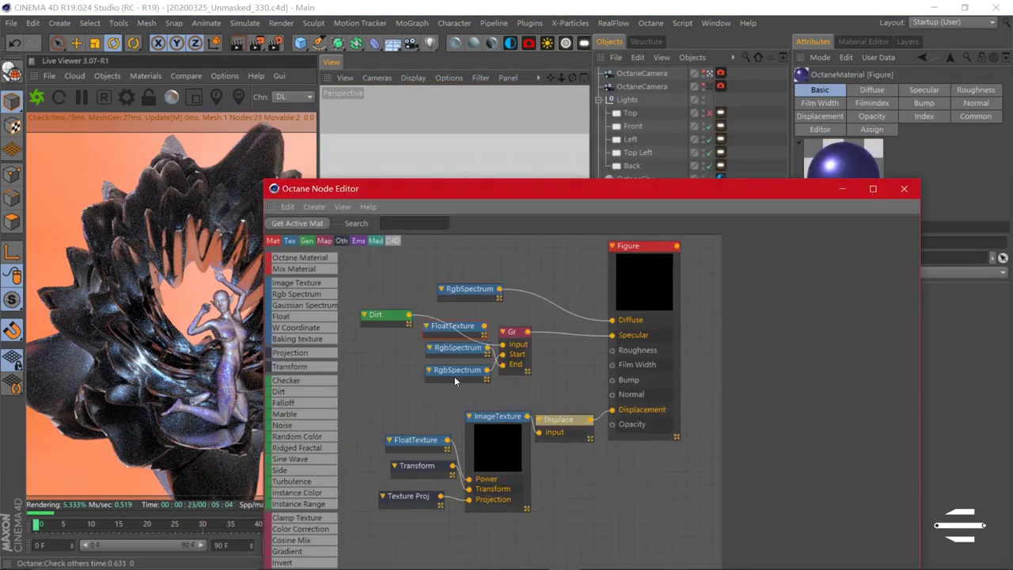
{"action": "left_click_drag", "start_coordinate": [444, 469], "coordinate": [474, 460]}
{"action": "left_click", "coordinate": [489, 413]}
{"action": "left_click", "coordinate": [391, 398]}
{"action": "mouse_move", "coordinate": [411, 271]}
{"action": "left_mouse_down"}
{"action": "mouse_move", "coordinate": [409, 177]}
{"action": "mouse_move", "coordinate": [432, 170]}
{"action": "left_mouse_up"}
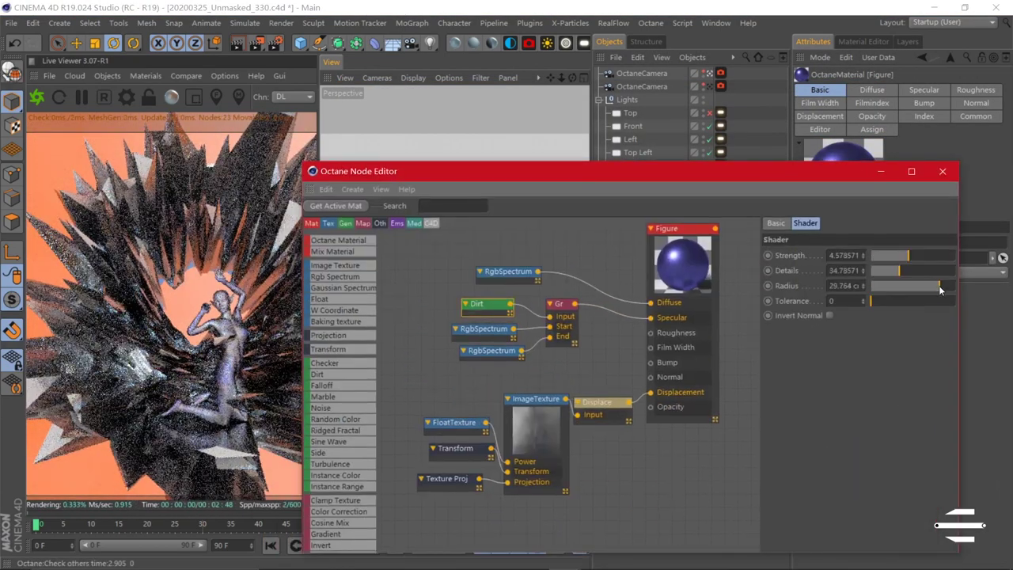
{"action": "left_click", "coordinate": [911, 167]}
Apply the grey Flower material to the flower object.
{"action": "left_click_drag", "start_coordinate": [724, 193], "coordinate": [723, 192]}
{"action": "left_click", "coordinate": [720, 112]}
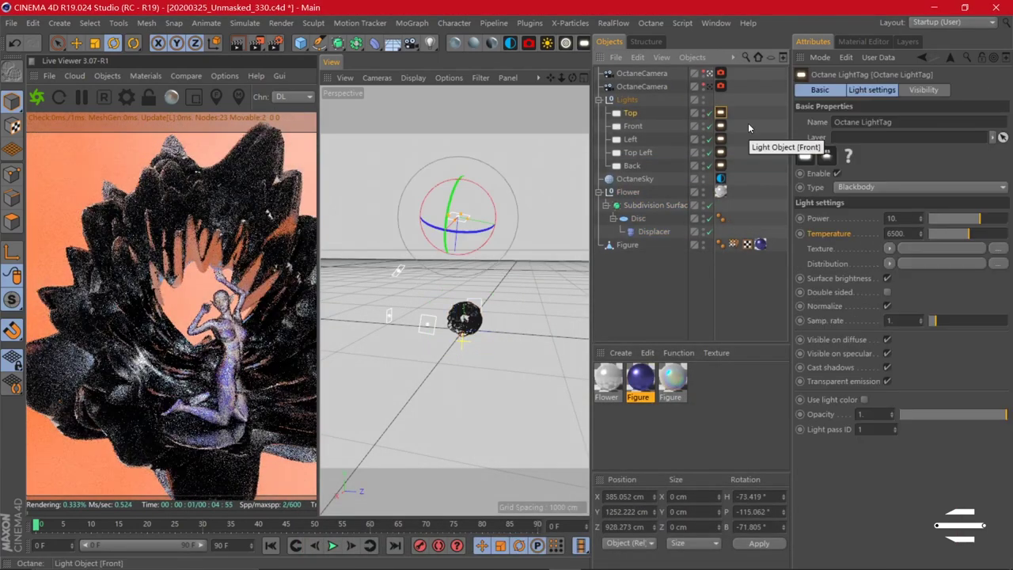
{"action": "left_click", "coordinate": [651, 286]}
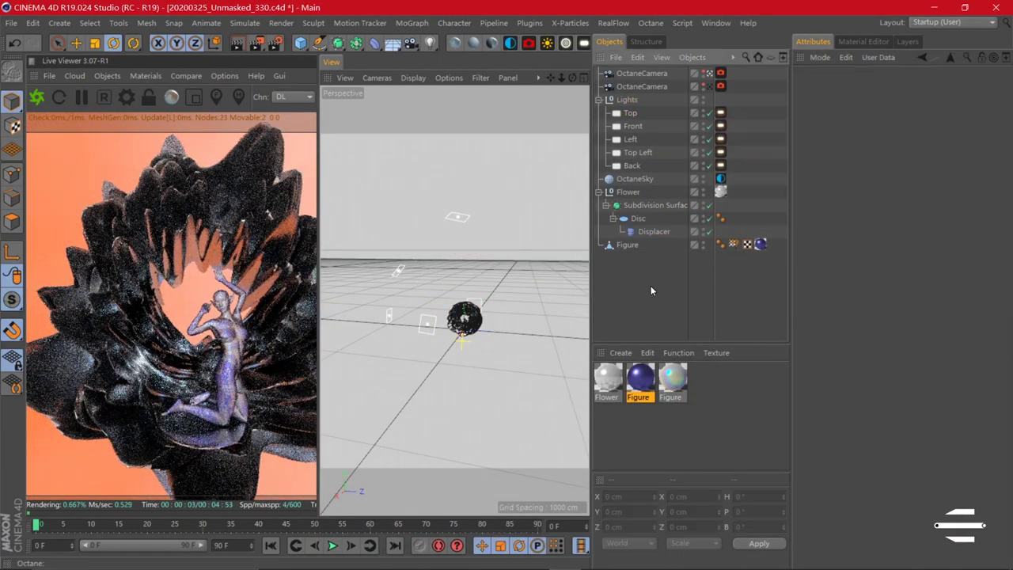
Add a Sphere around the figure and open its OctGlossy material settings.
{"action": "left_click", "coordinate": [301, 42]}
{"action": "left_click", "coordinate": [558, 84]}
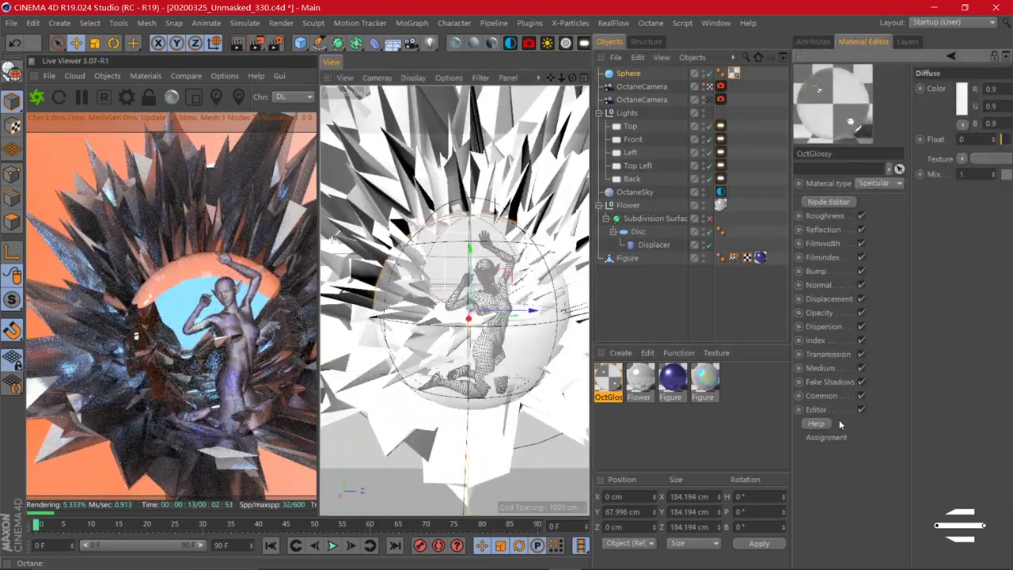
{"action": "left_click", "coordinate": [842, 208]}
Set the glossy material's Transmission colour to pale pink.
{"action": "left_click", "coordinate": [886, 129]}
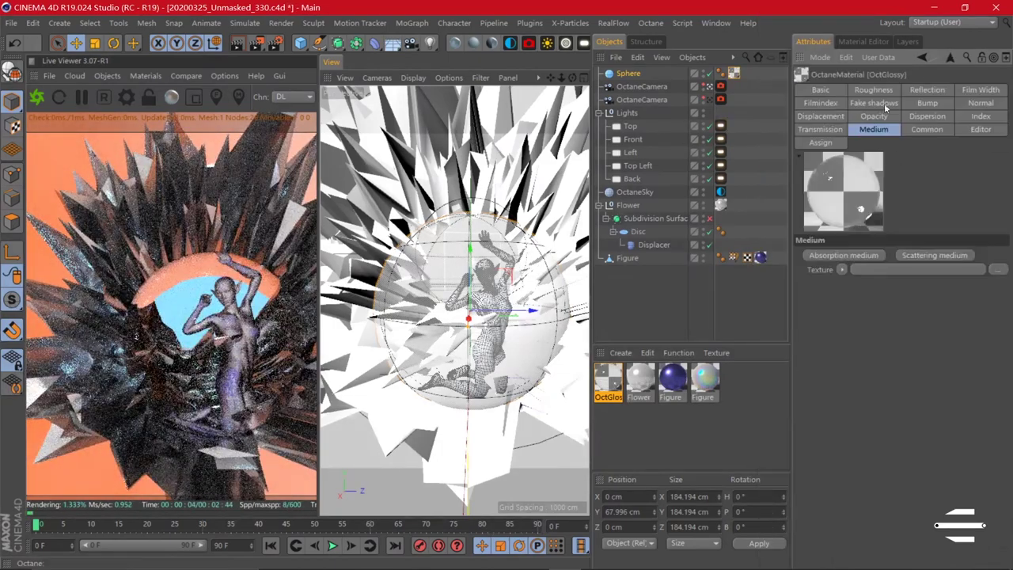
{"action": "left_click", "coordinate": [820, 129]}
{"action": "left_click", "coordinate": [841, 266]}
{"action": "left_click", "coordinate": [816, 324]}
{"action": "left_click", "coordinate": [841, 265]}
{"action": "left_click", "coordinate": [815, 324]}
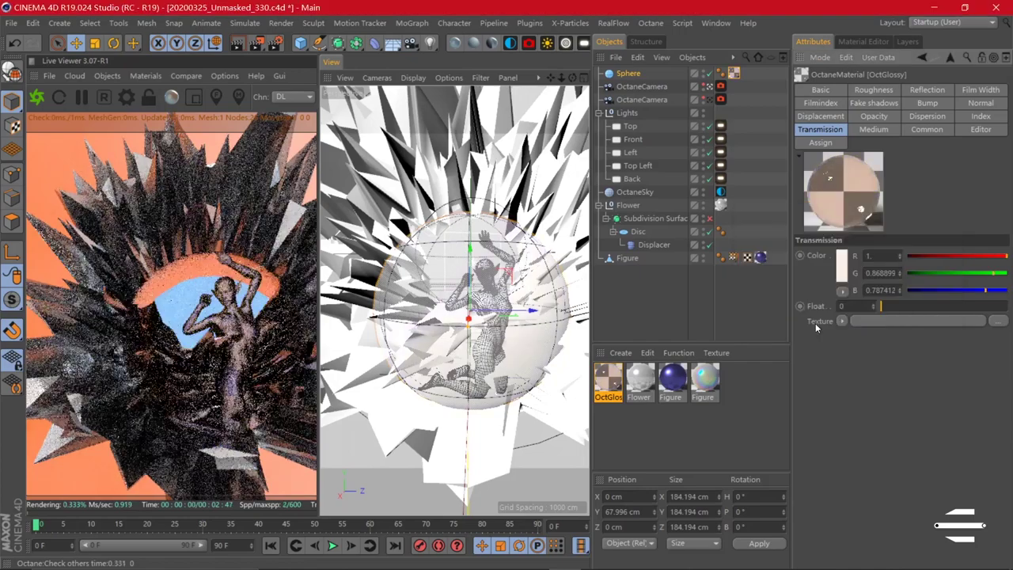
{"action": "key", "text": "ctrl+s"}
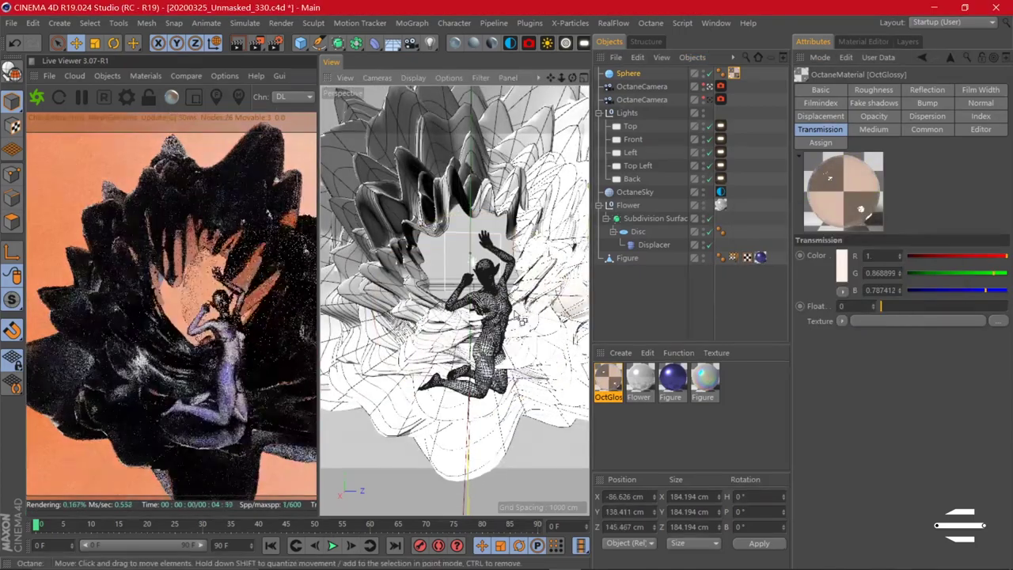
Undo the sphere's repositioning and resize edits, then restore the sphere.
{"action": "key", "text": "ctrl+z"}
{"action": "key", "text": "ctrl+z"}
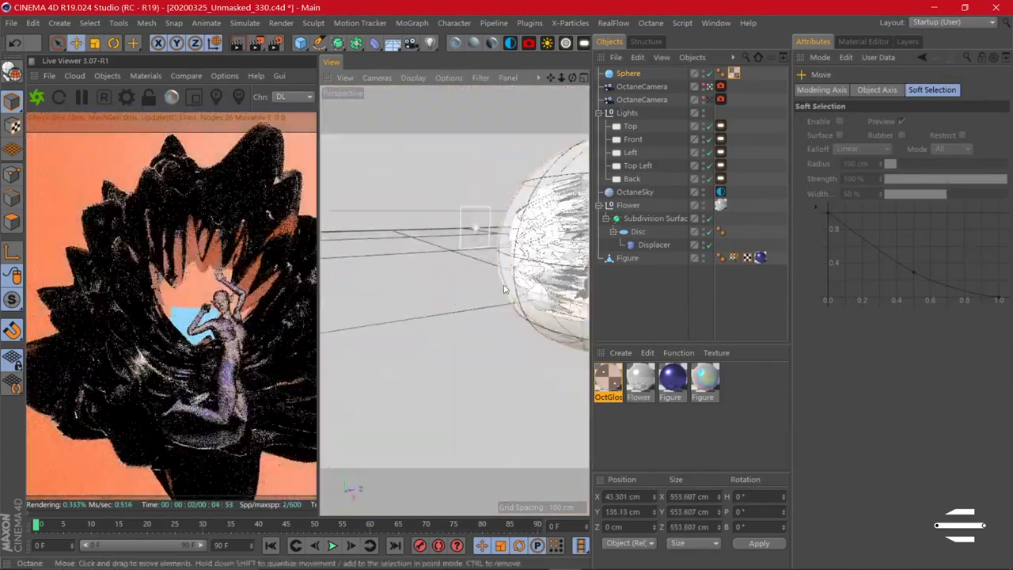
{"action": "key", "text": "ctrl+z"}
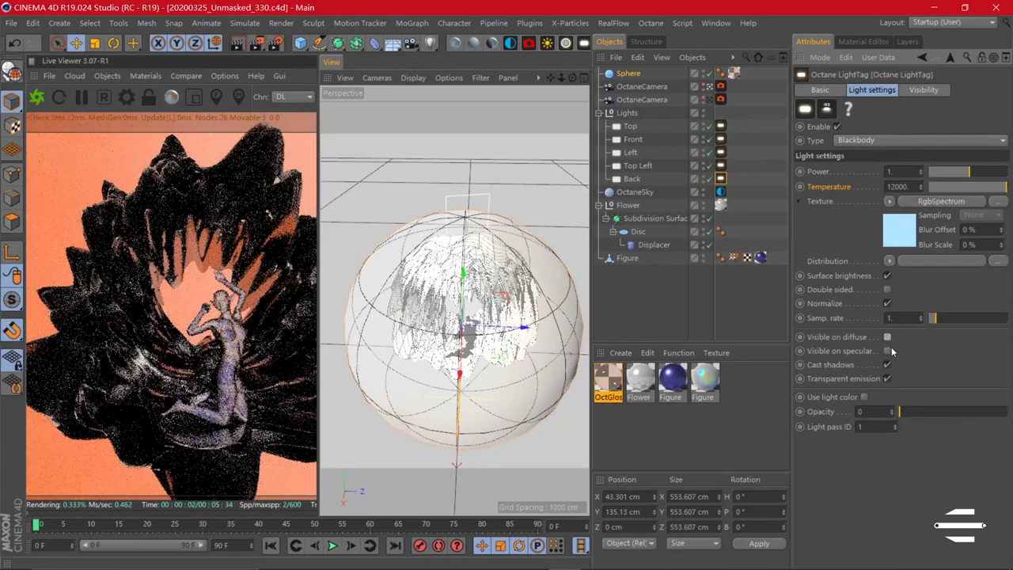
{"action": "key", "text": "ctrl+z"}
{"action": "key", "text": "ctrl+z"}
{"action": "key", "text": "ctrl+z"}
{"action": "key", "text": "ctrl+z"}
{"action": "key", "text": "ctrl+z"}
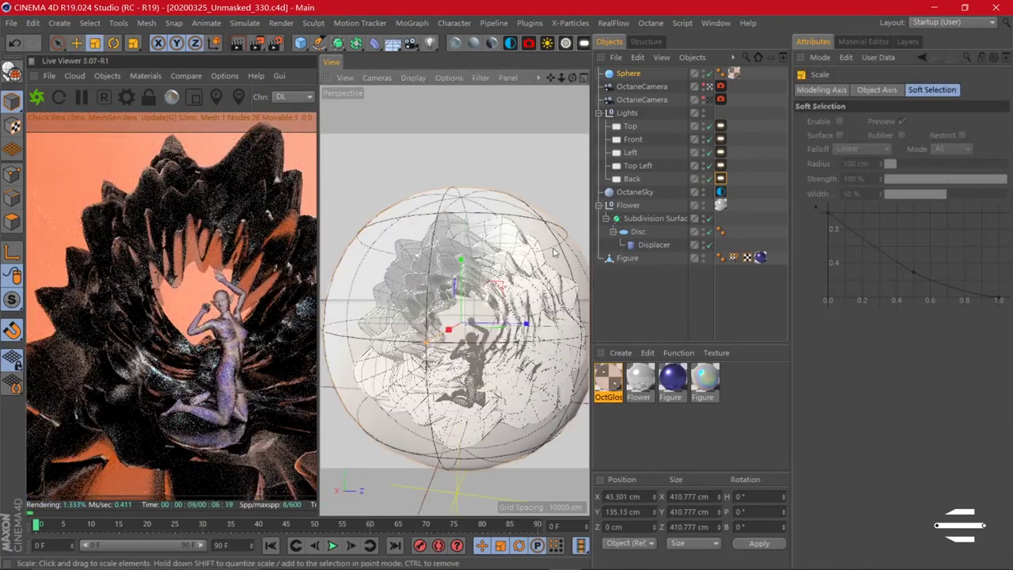
{"action": "key", "text": "ctrl+z"}
{"action": "key", "text": "ctrl+z"}
{"action": "key", "text": "ctrl+z"}
{"action": "key", "text": "ctrl+z"}
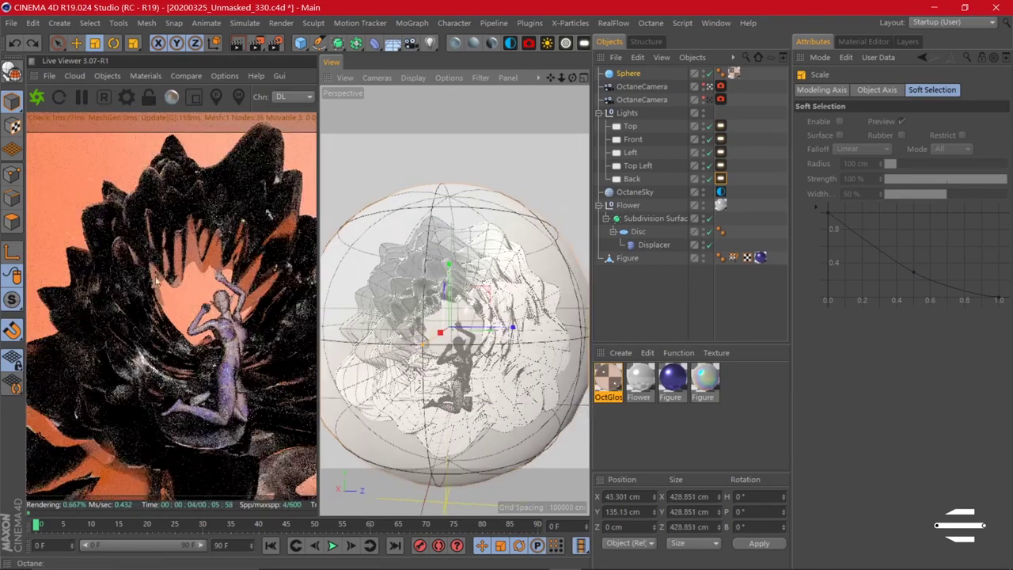
{"action": "key", "text": "ctrl+z"}
{"action": "key", "text": "ctrl+y"}
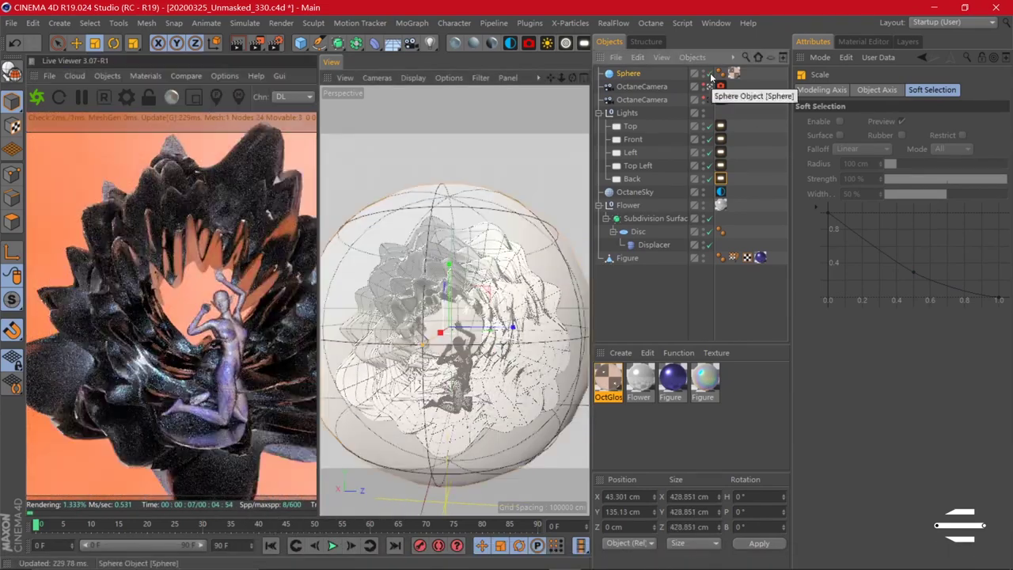
Set the Disc to 80 segments and the front light's Octane power to 20.
{"action": "key", "text": "ctrl+z"}
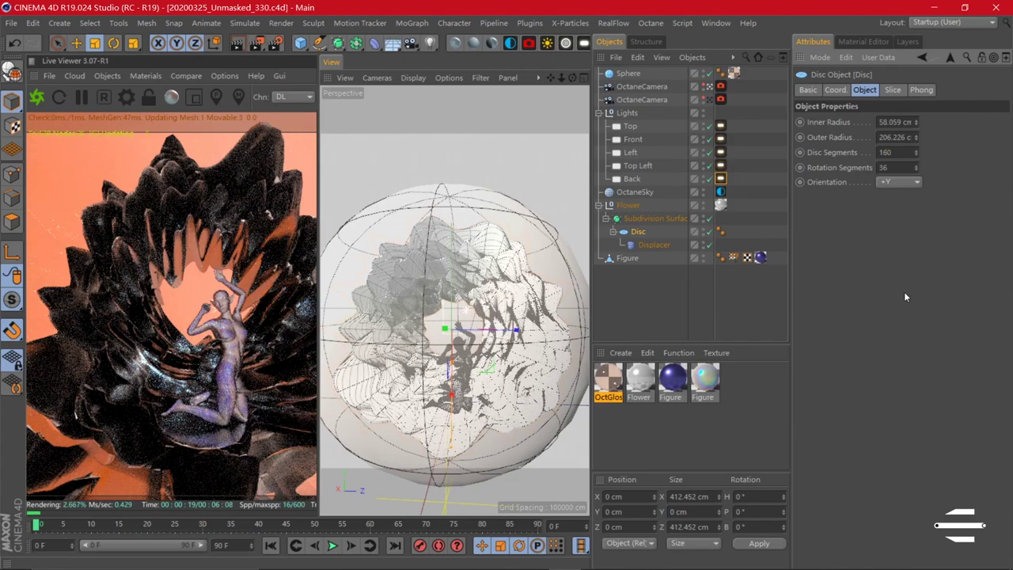
{"action": "key", "text": "Return"}
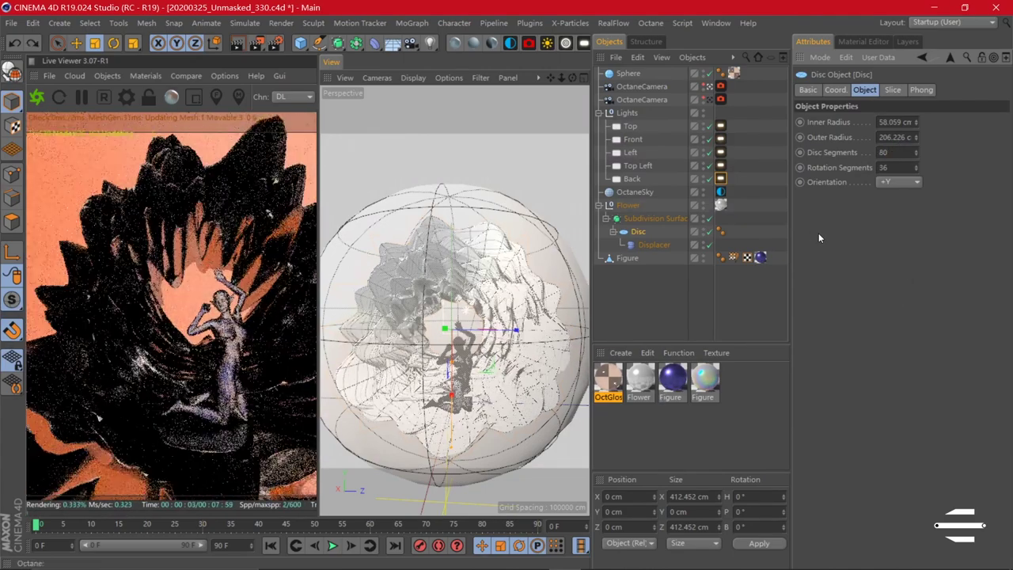
{"action": "left_click", "coordinate": [720, 138]}
{"action": "key", "text": "ctrl+z"}
{"action": "key", "text": "ctrl+z"}
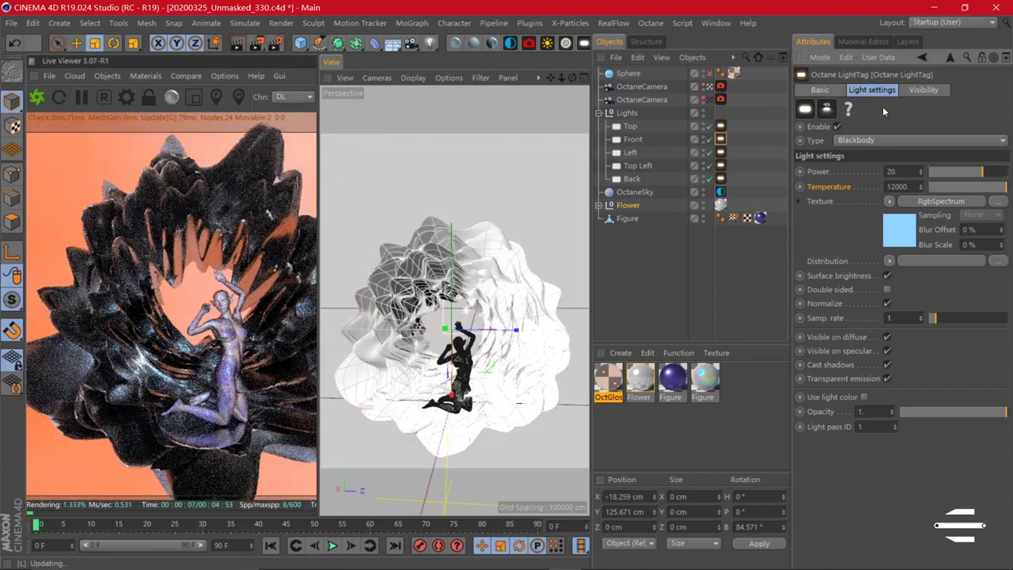
Select the Flower and Figure materials and open the Figure material's node graph.
{"action": "left_click", "coordinate": [608, 379]}
{"action": "left_click", "coordinate": [640, 378]}
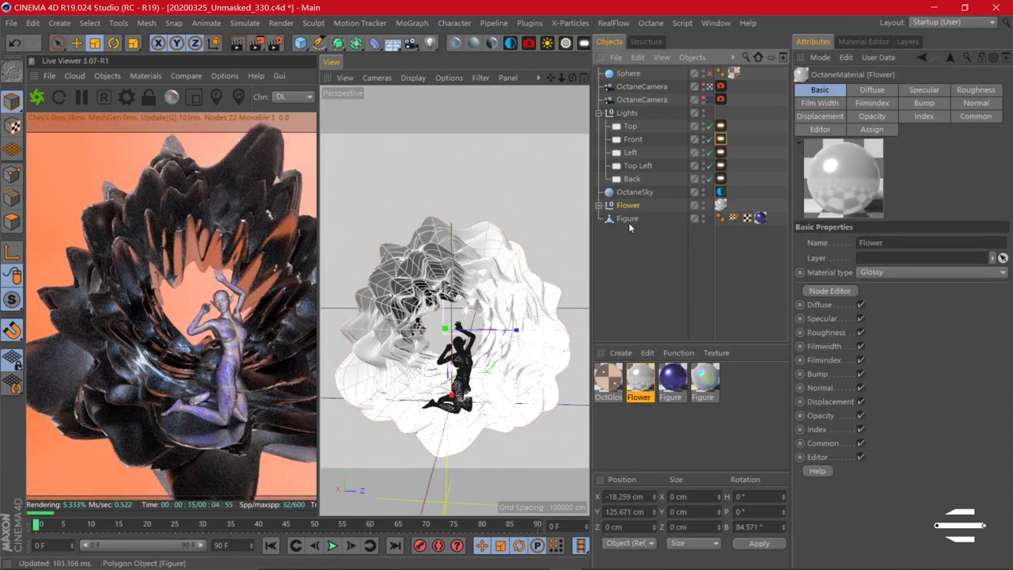
{"action": "double_click", "coordinate": [671, 378]}
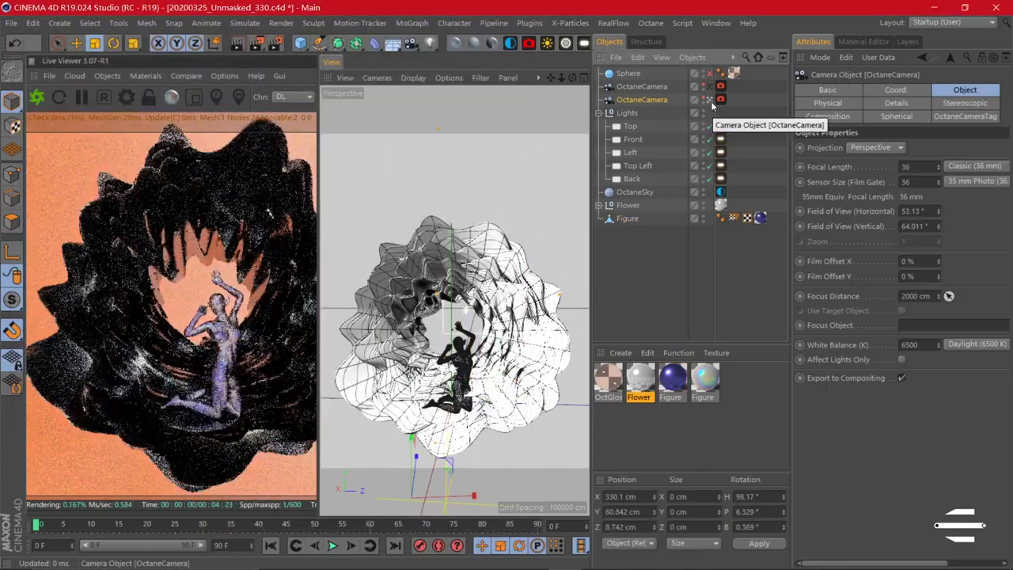
Orbit the OctaneCamera to frame the figure inside the flower and render the 1080x1350 image.
{"action": "left_click_drag", "start_coordinate": [515, 307], "coordinate": [524, 318], "text": "alt"}
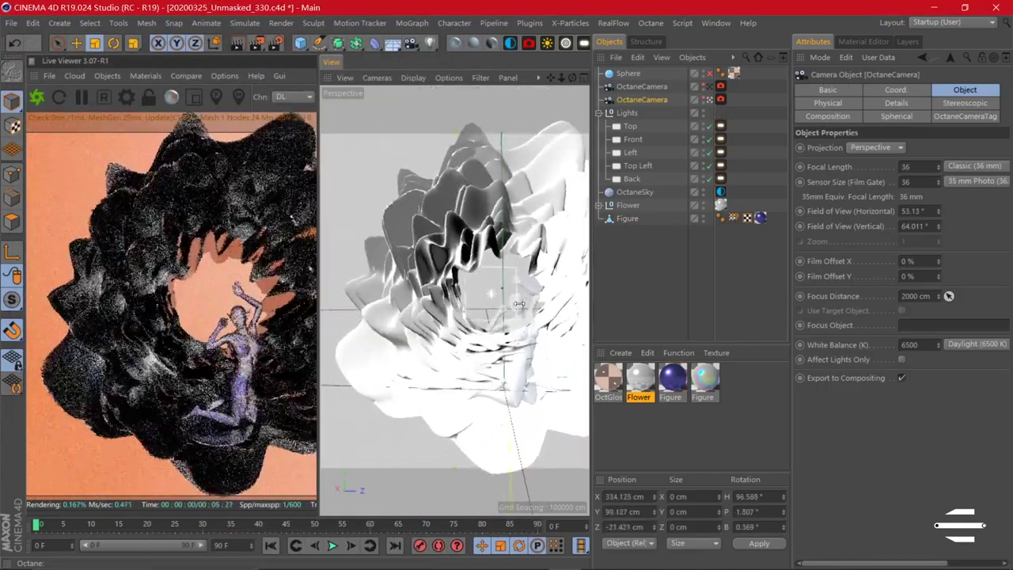
{"action": "left_click_drag", "start_coordinate": [524, 318], "coordinate": [546, 313], "text": "alt"}
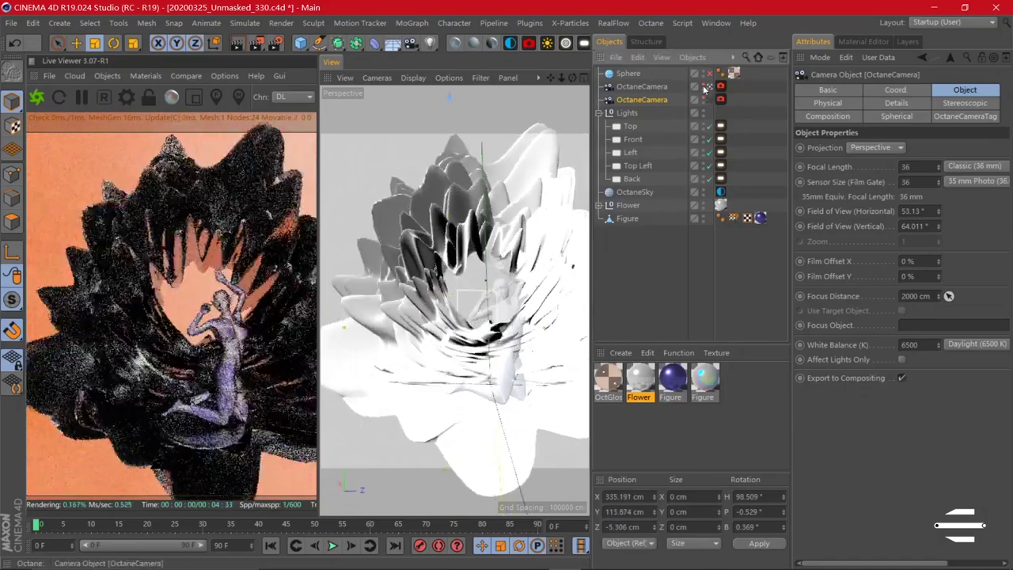
{"action": "key", "text": "shift+r"}
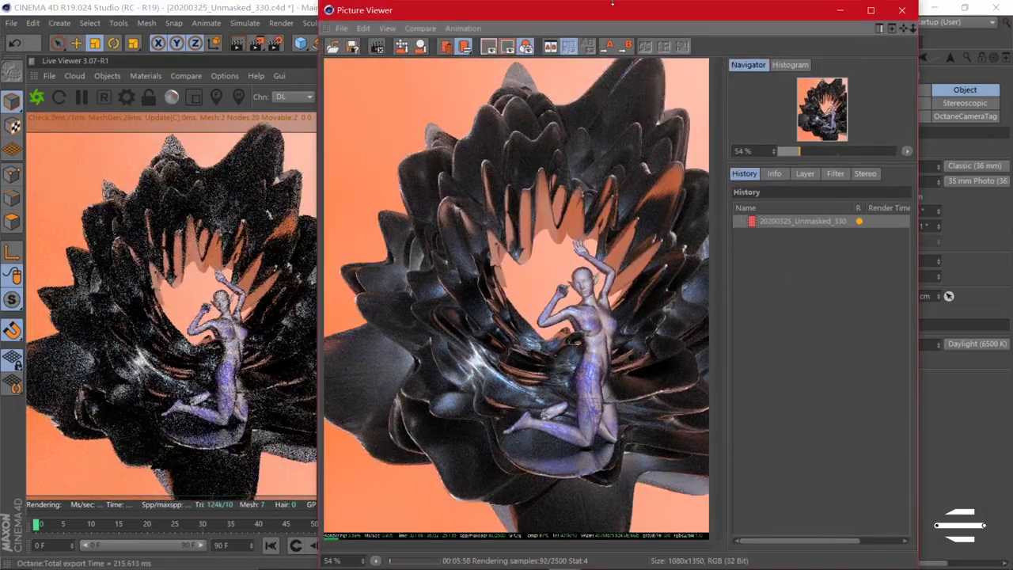